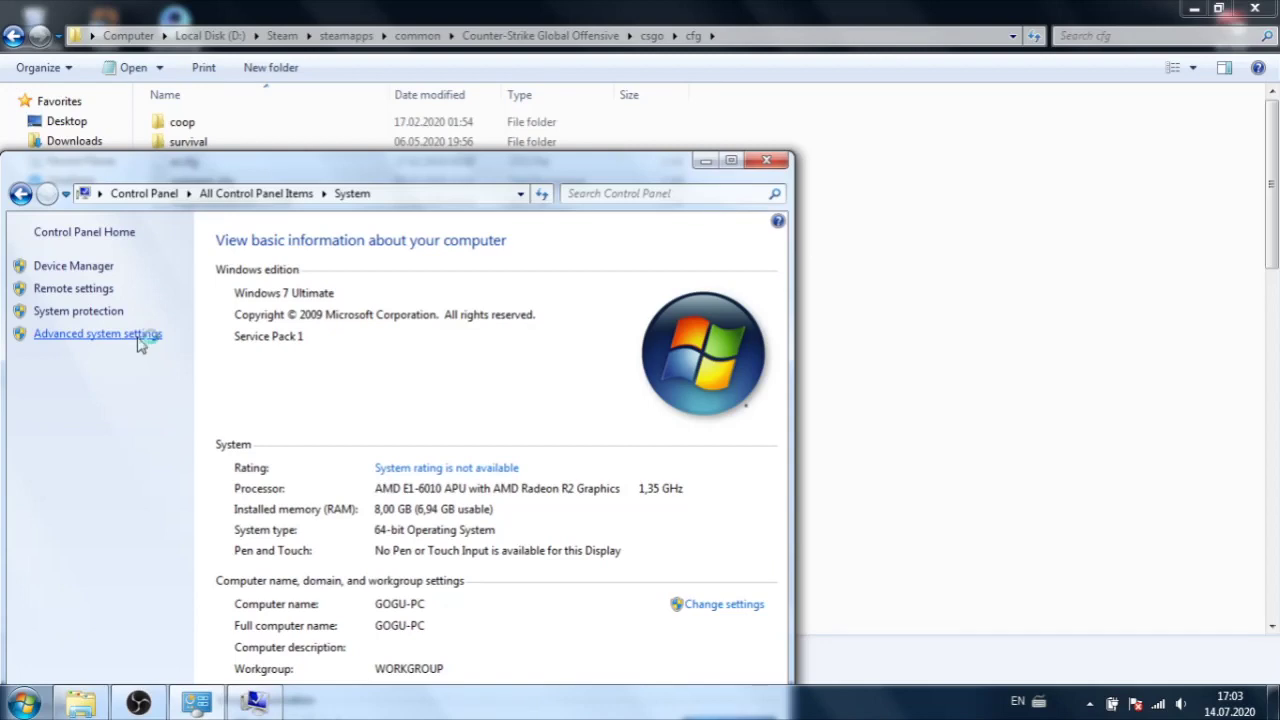
# Step: Open the Visual Effects list in Performance Options via Advanced system settings and scroll the custom effects
pyautogui.click(140, 336)
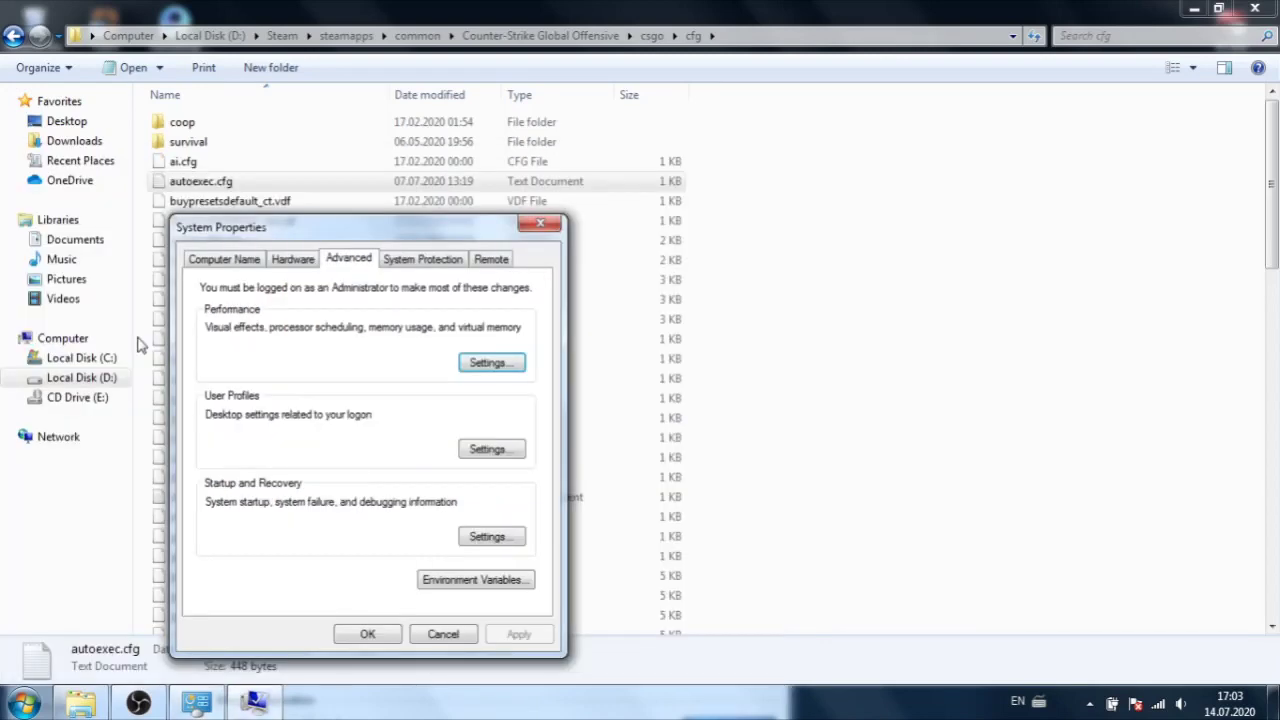
pyautogui.click(486, 366)
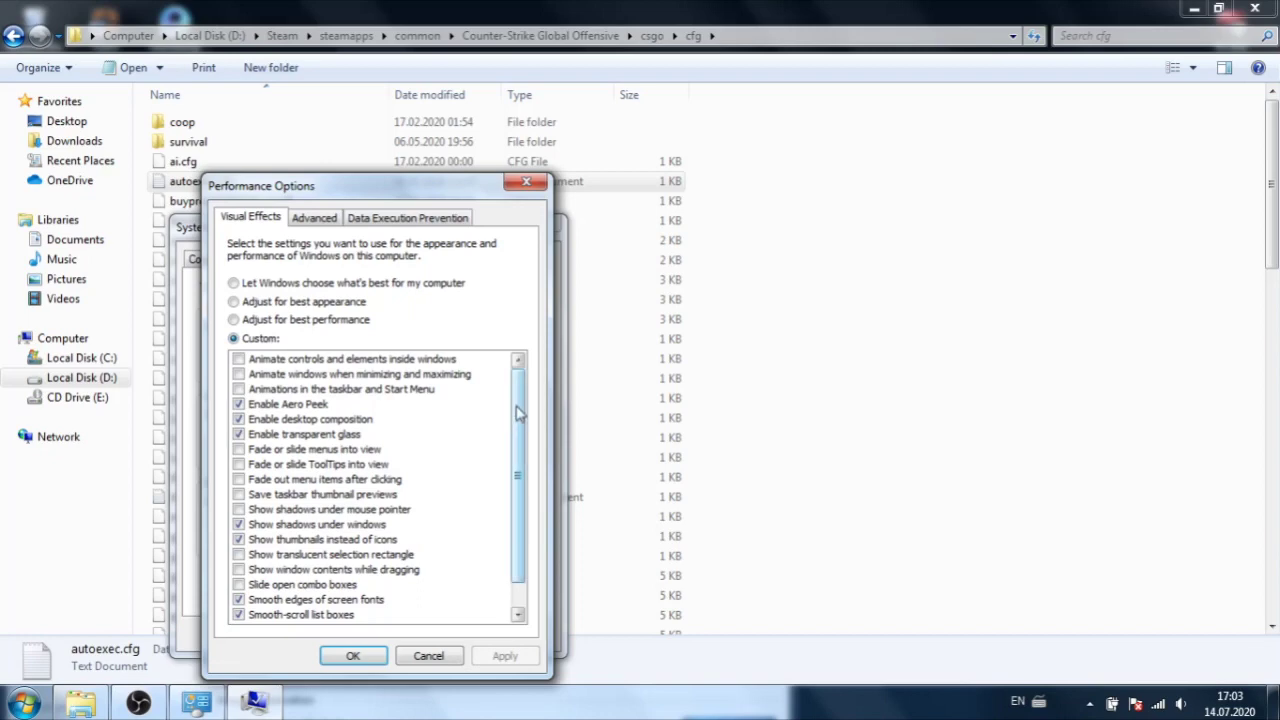
pyautogui.moveTo(519, 412); pyautogui.dragTo(520, 466)
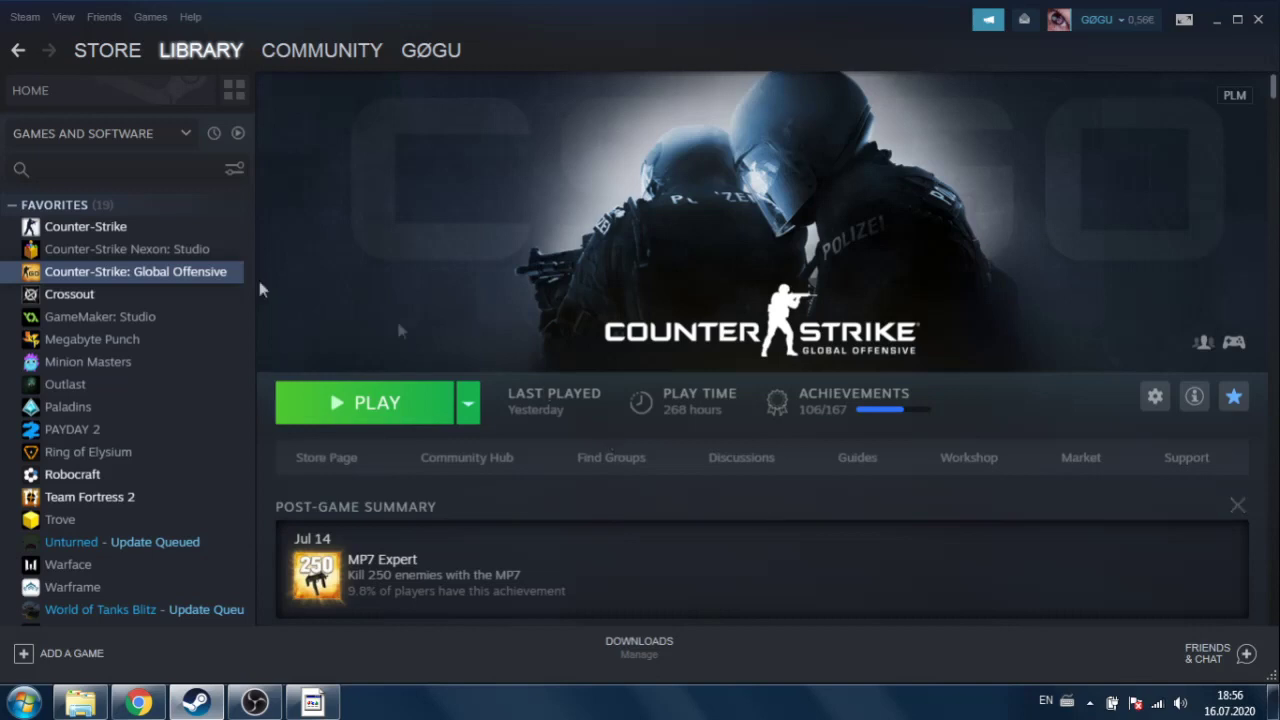
# Step: Show CS:GO's launch options: -novid -threads 2 +cl_forcepreload 1 +mat_queue_mode 2 +exec autoexec.cfg
pyautogui.rightClick(133, 277)
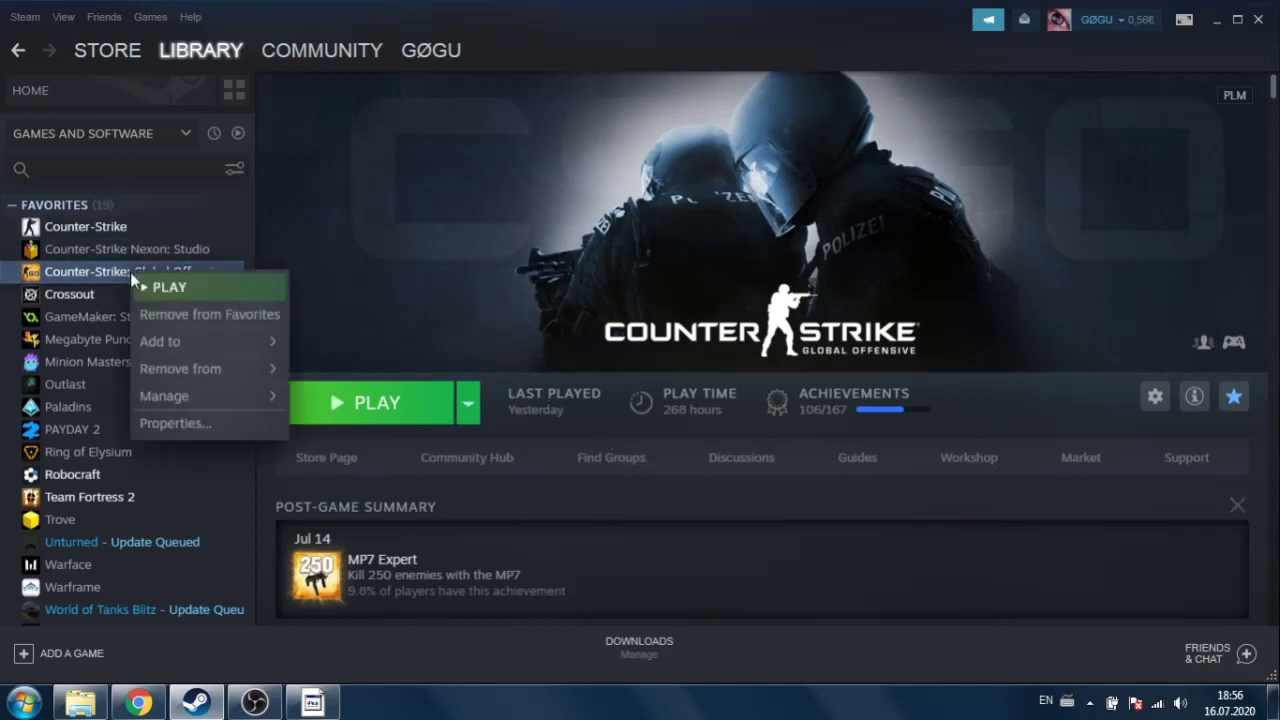
pyautogui.click(177, 424)
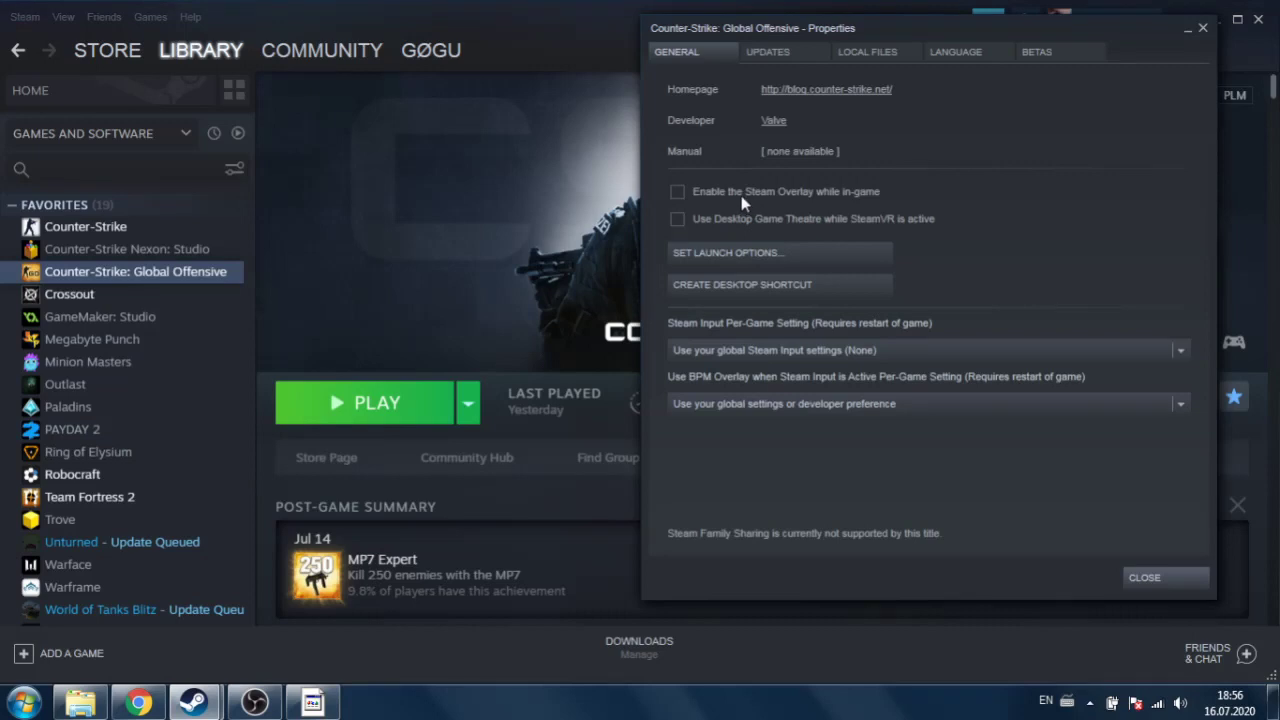
pyautogui.click(735, 256)
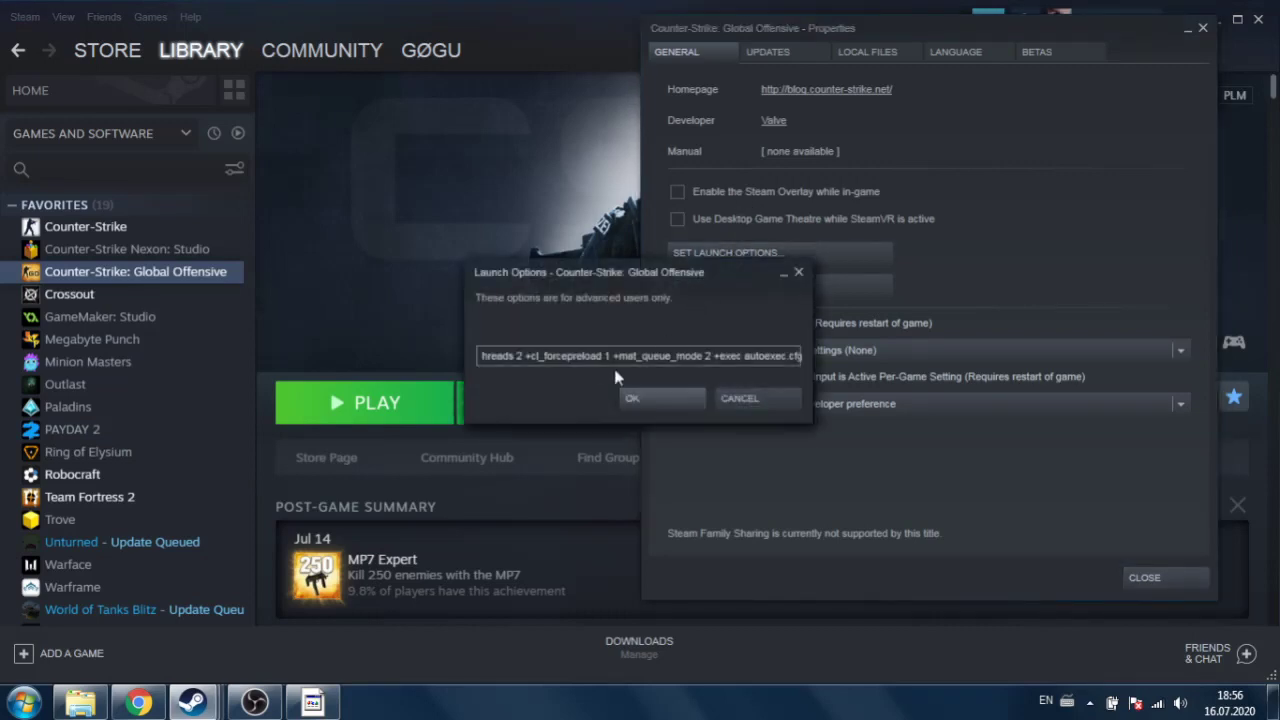
pyautogui.press('Home')
pyautogui.click(556, 355)
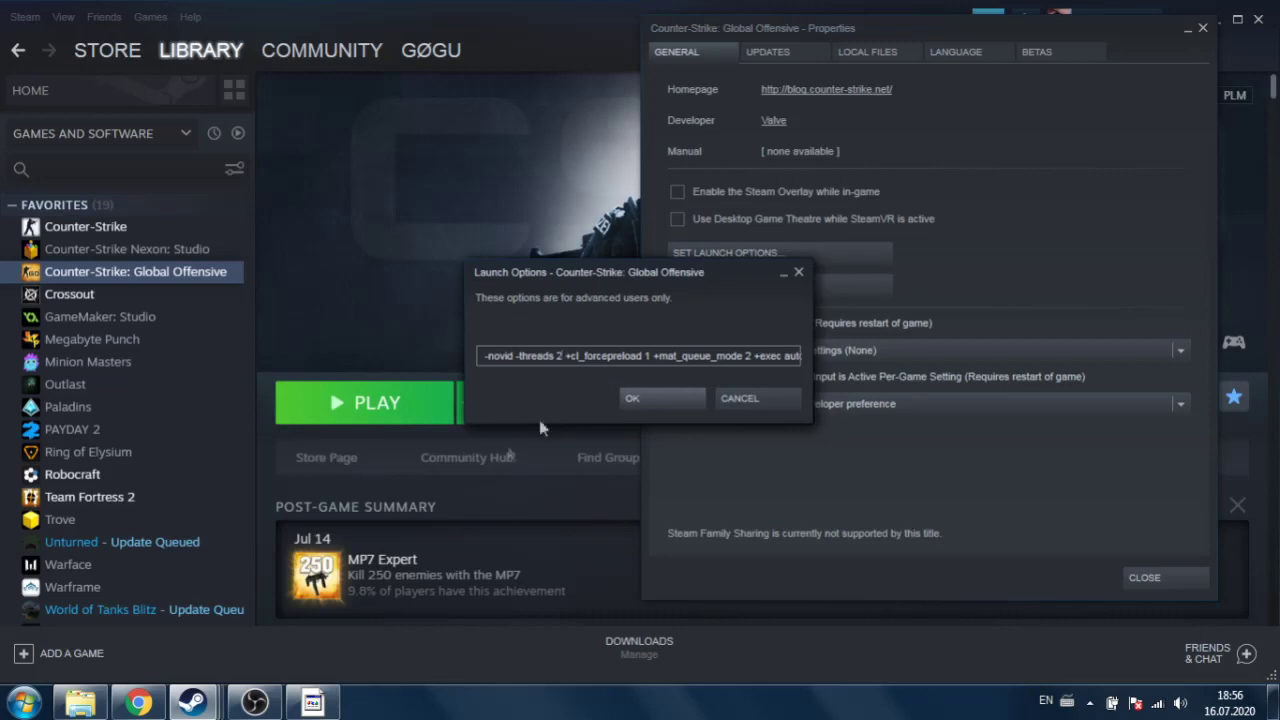
# Step: Confirm in CPU-Z the AMD E1-6010 has two cores and two threads, then cancel the launch options
pyautogui.click(320, 700)
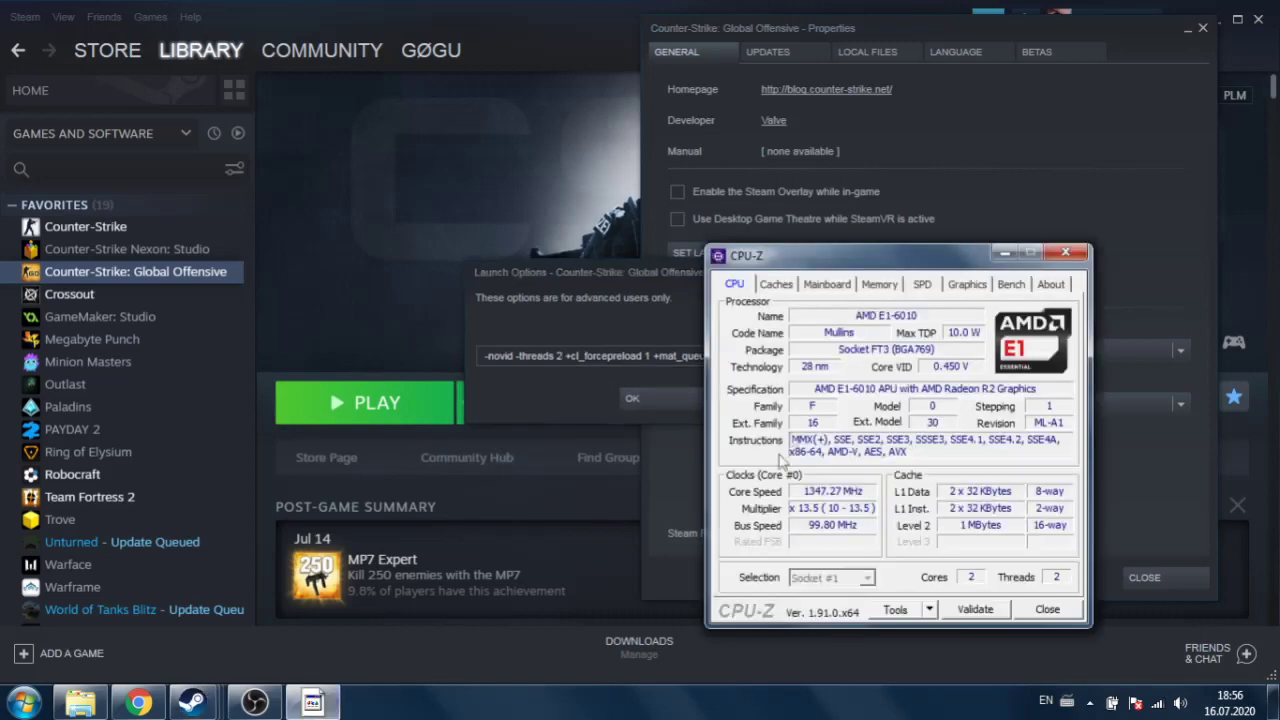
pyautogui.moveTo(792, 263); pyautogui.dragTo(842, 229)
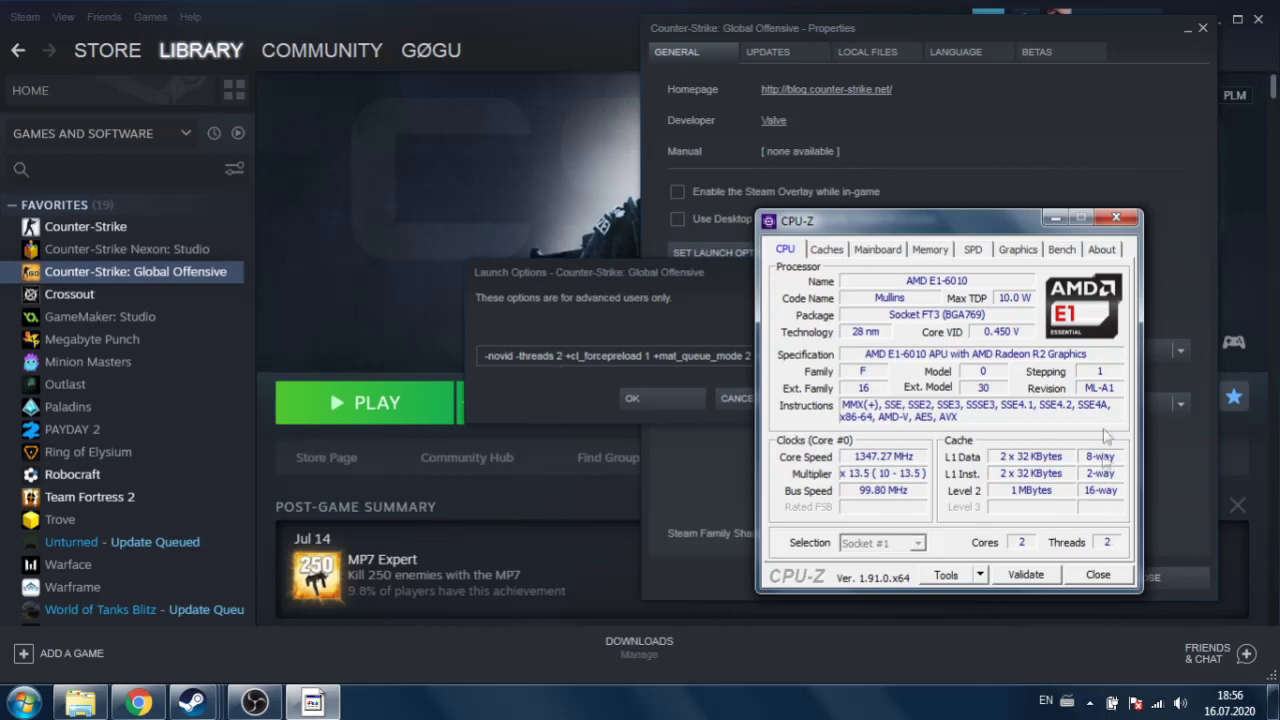
pyautogui.click(1098, 575)
pyautogui.click(712, 400)
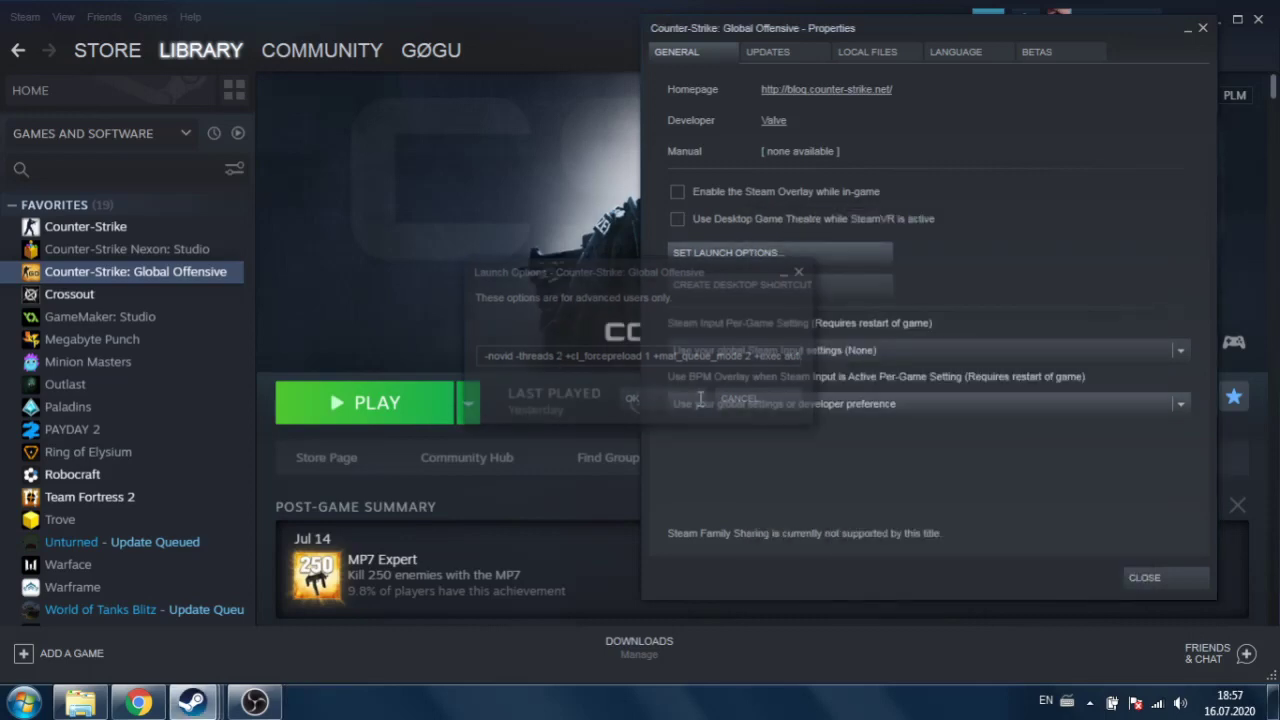
# Step: Close Steam Properties and bring up the context menu for autoexec.cfg in the csgo\cfg folder
pyautogui.click(1144, 576)
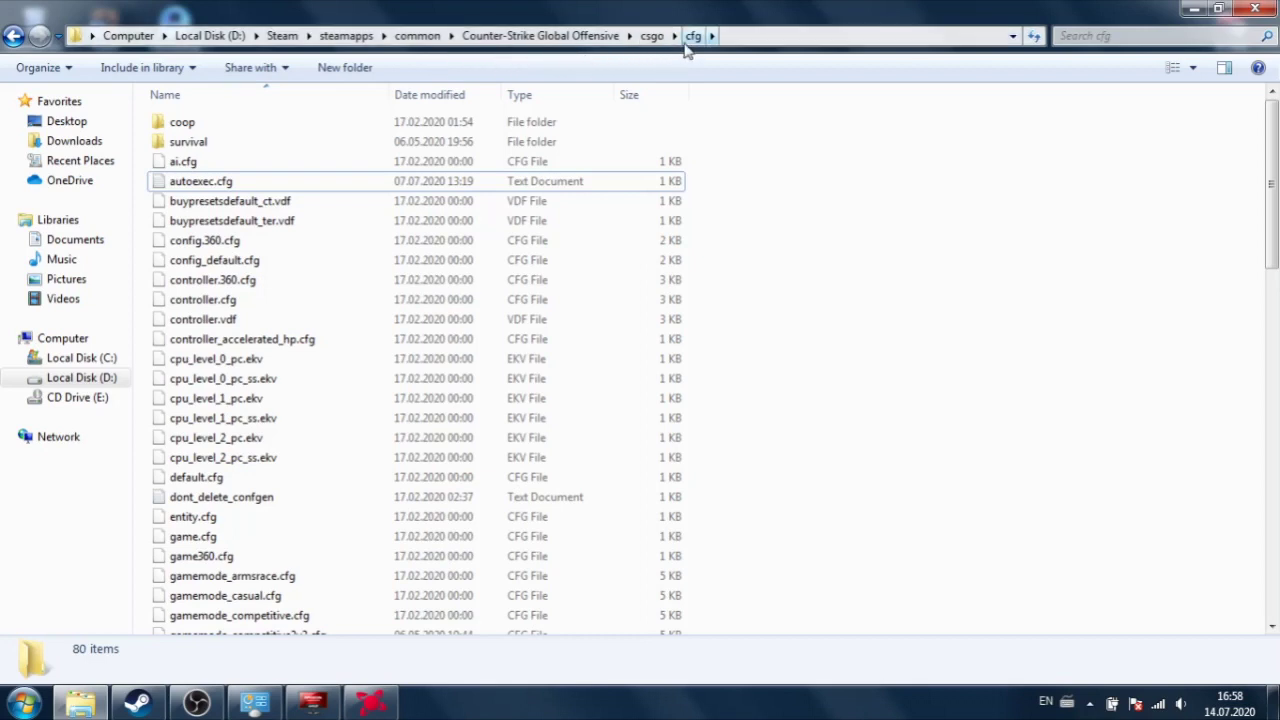
pyautogui.click(340, 188)
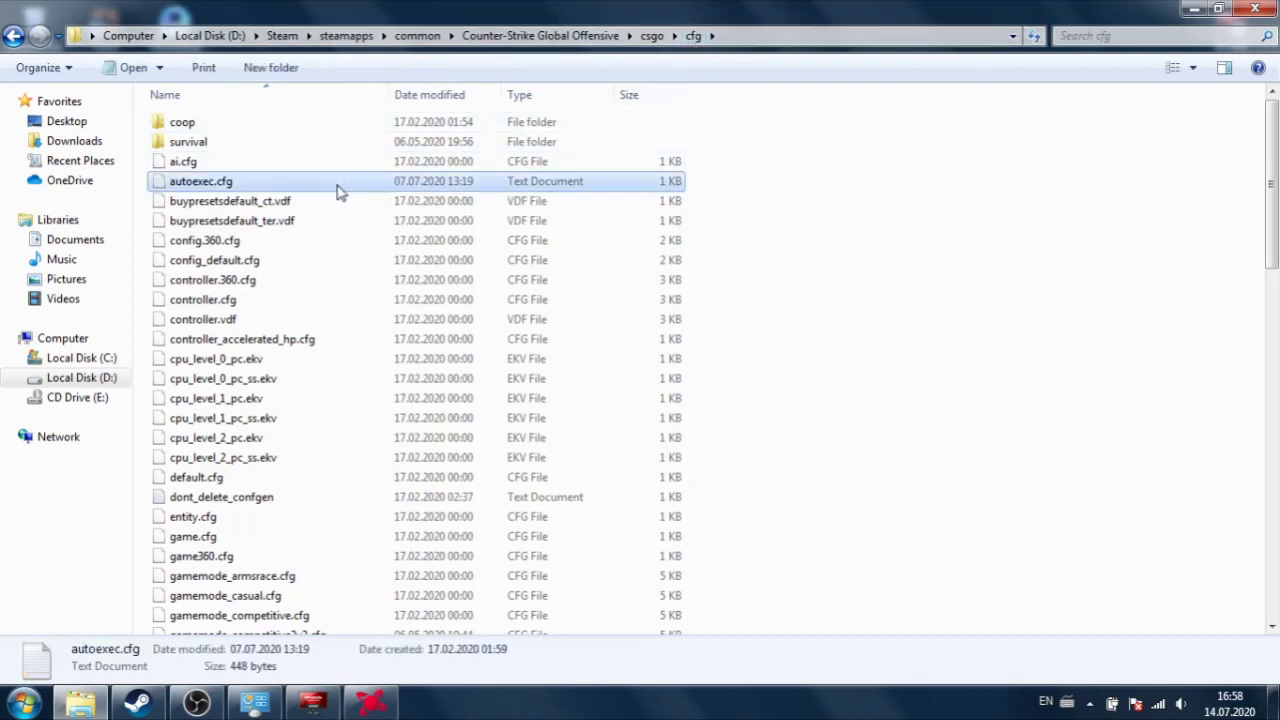
pyautogui.rightClick(984, 268)
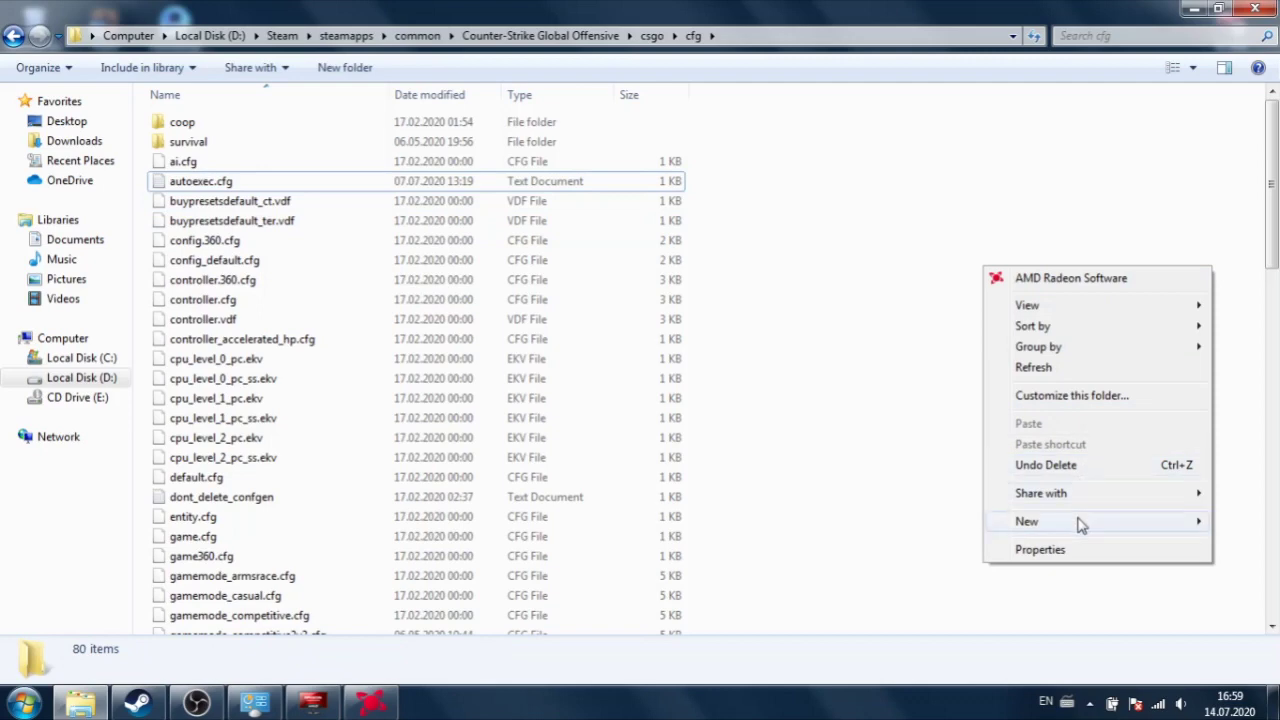
pyautogui.moveTo(1027, 521)
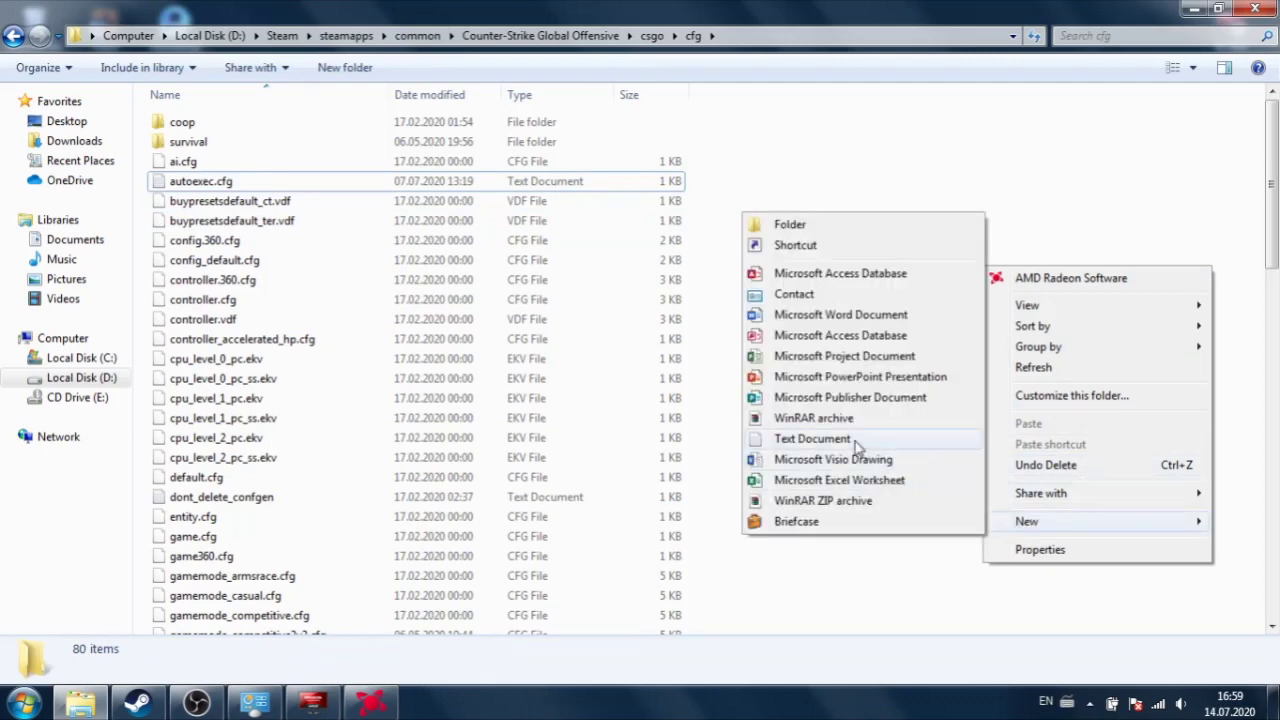
pyautogui.click(727, 182)
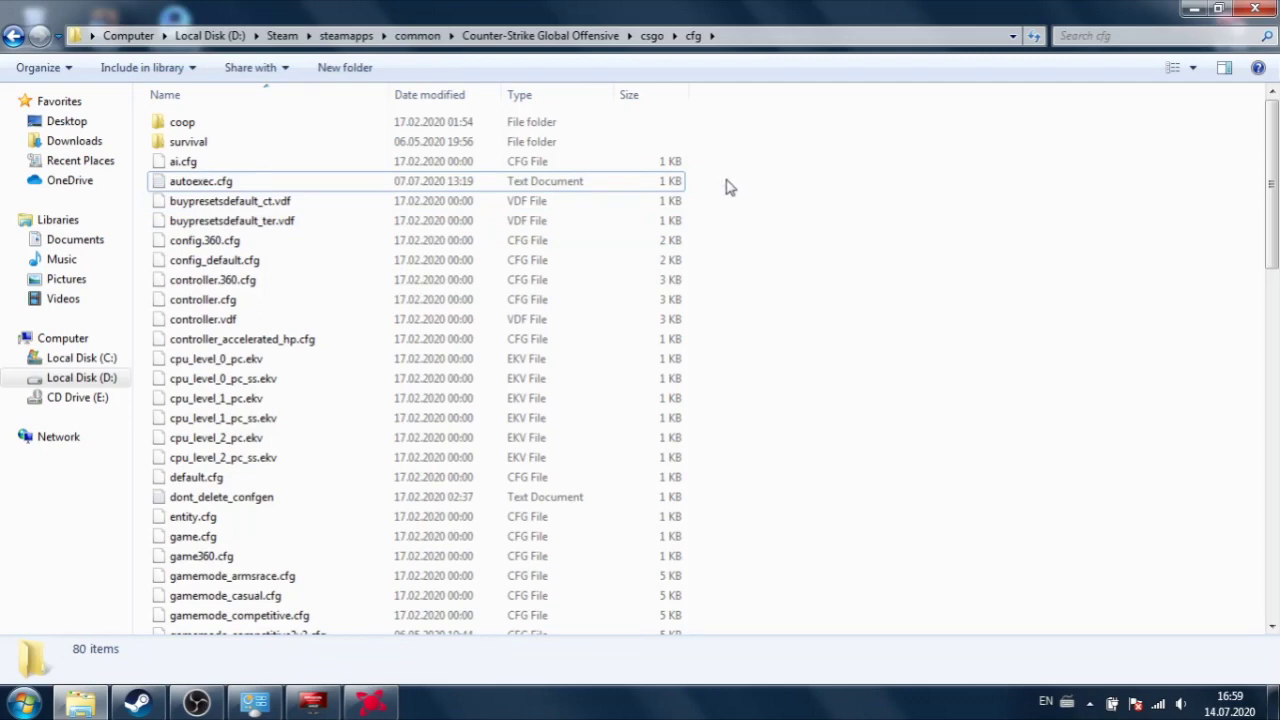
pyautogui.click(187, 190)
pyautogui.rightClick(187, 190)
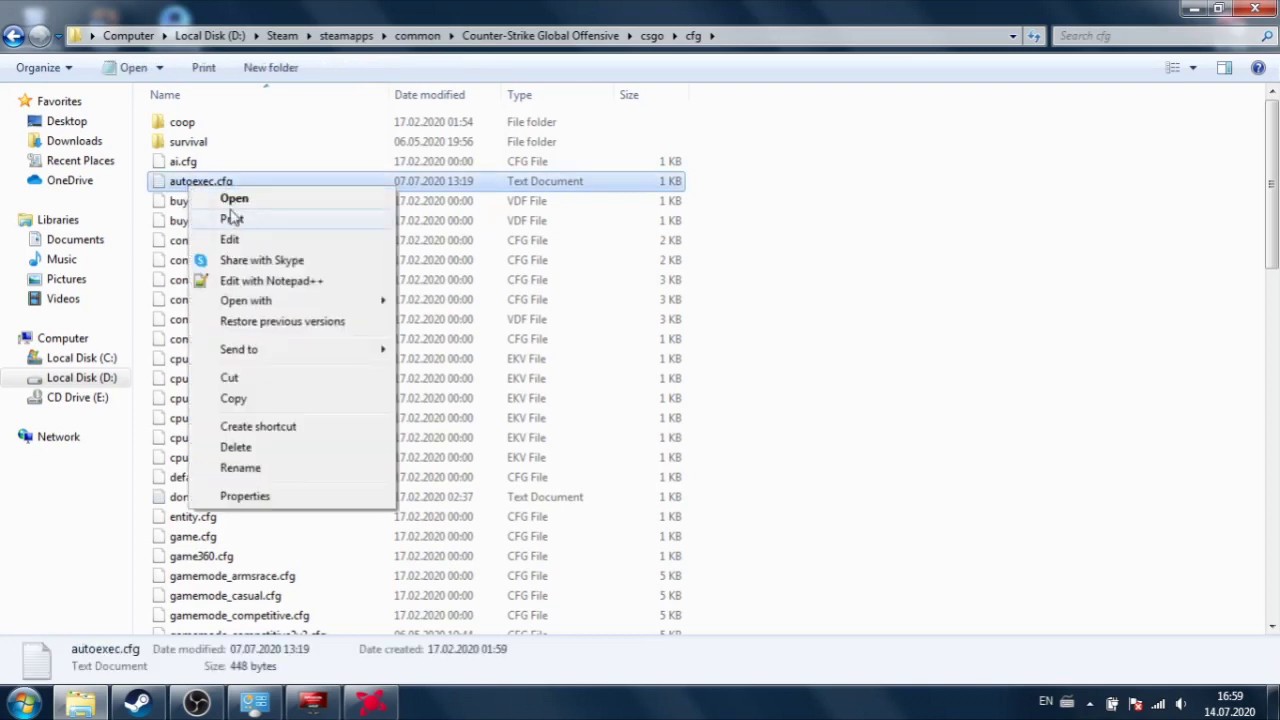
# Step: Open autoexec.cfg in Notepad and scroll through tweaks like fps_max "0" and mat_queue_mode "2"
pyautogui.click(240, 238)
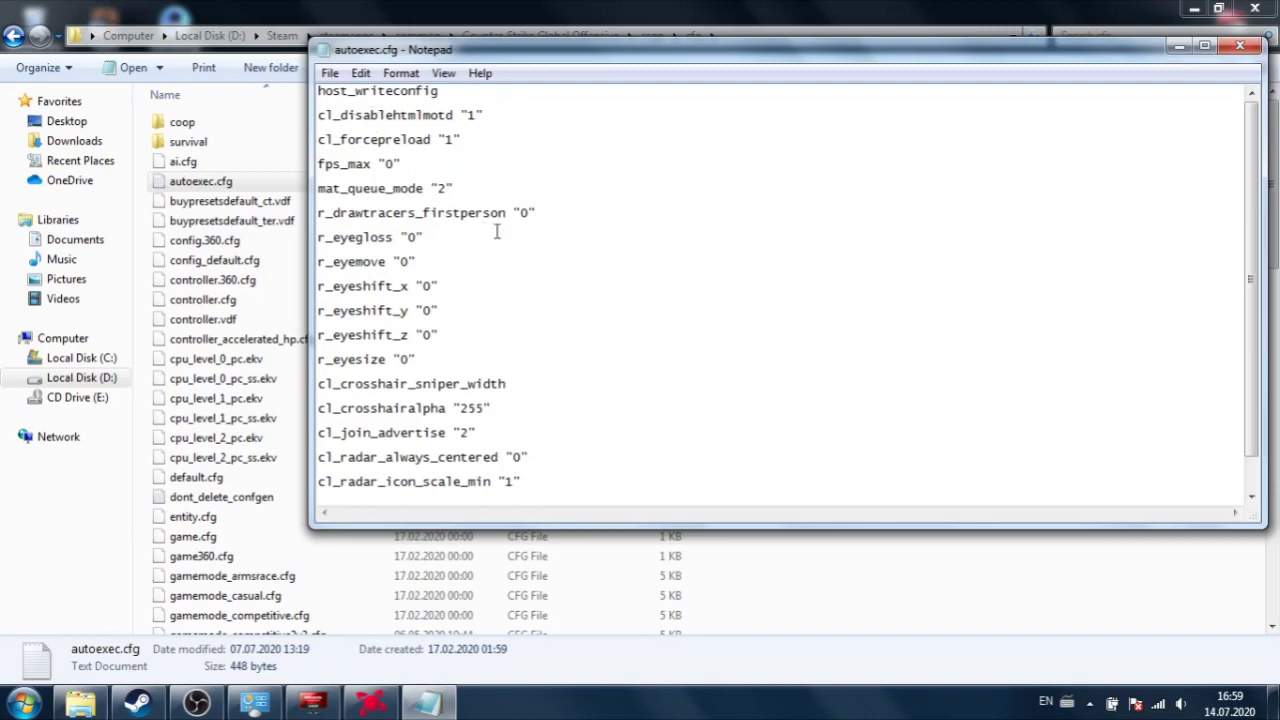
pyautogui.scroll(-1, 631, 260)
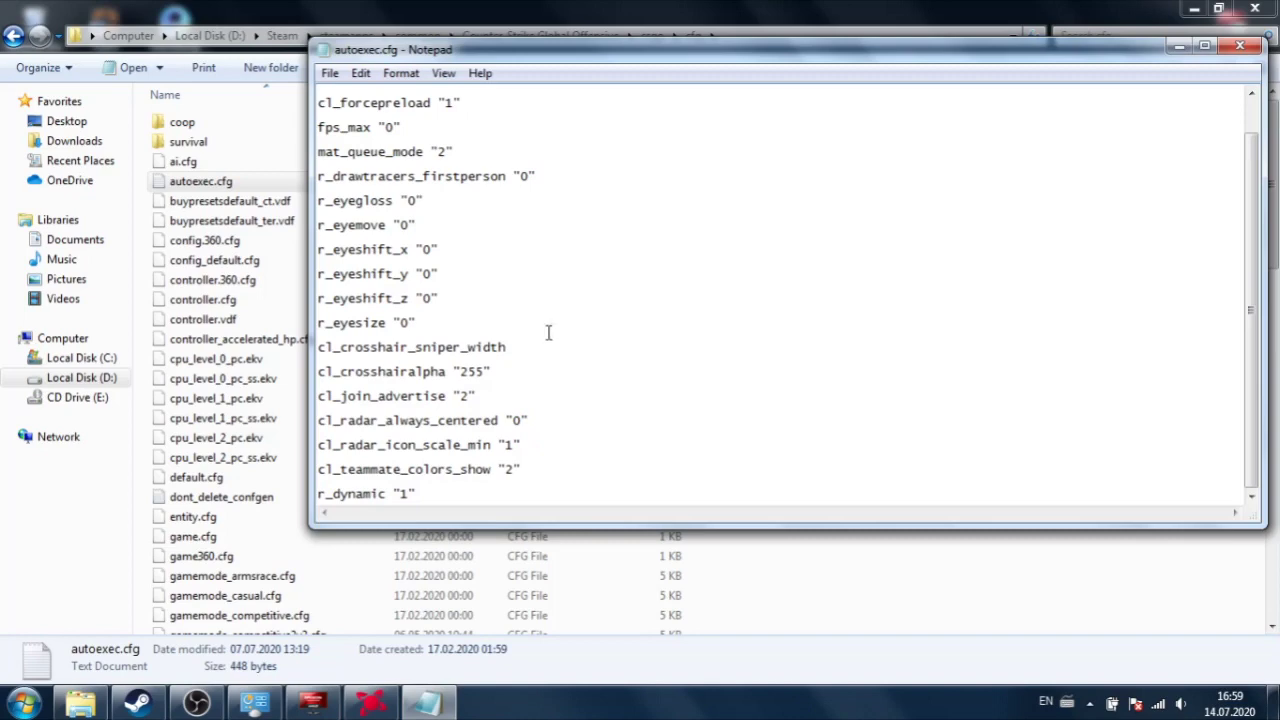
pyautogui.scroll(1, 540, 345)
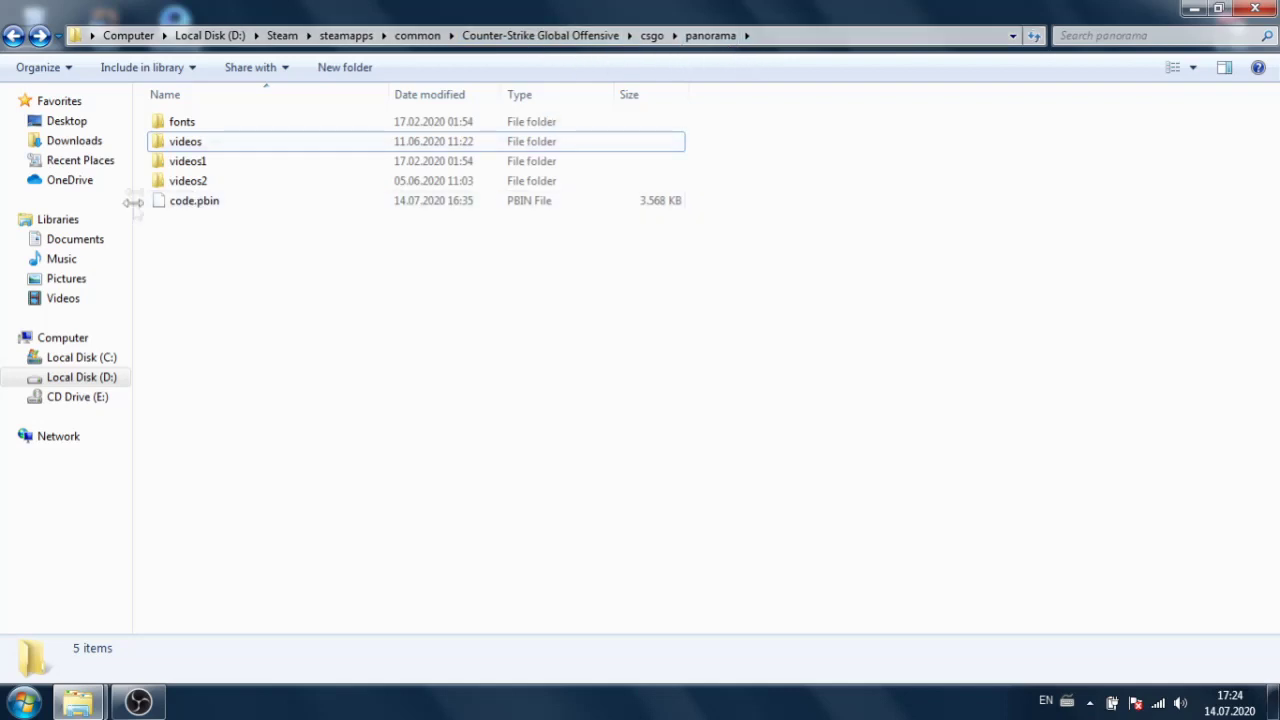
# Step: Append 3 to the panorama videos folder's name so it becomes videos3
pyautogui.click(175, 145)
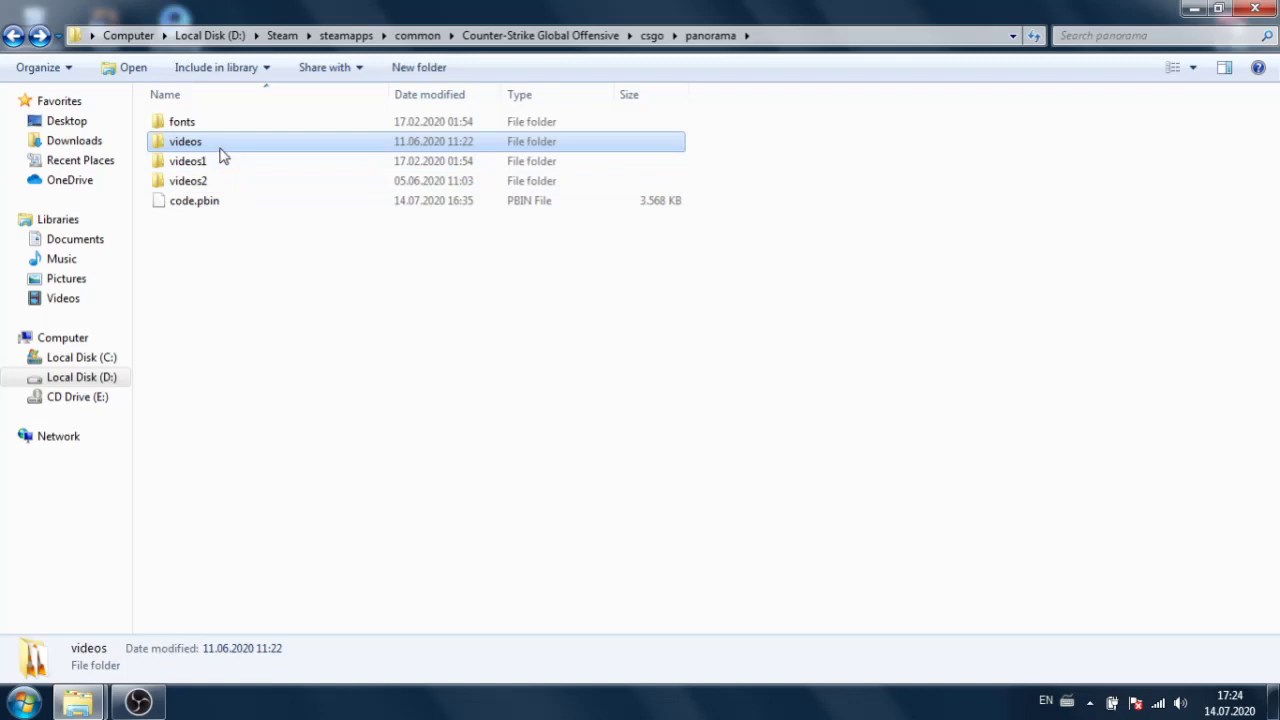
pyautogui.rightClick(220, 154)
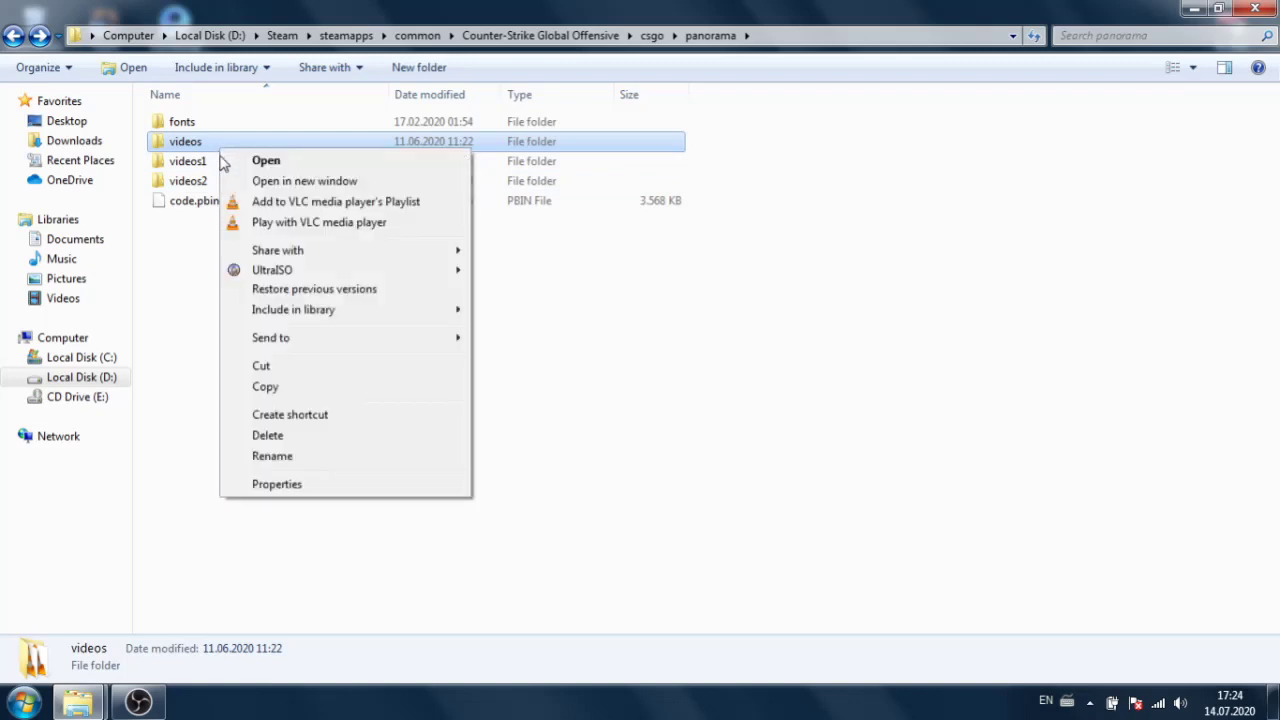
pyautogui.click(281, 457)
pyautogui.click(220, 141)
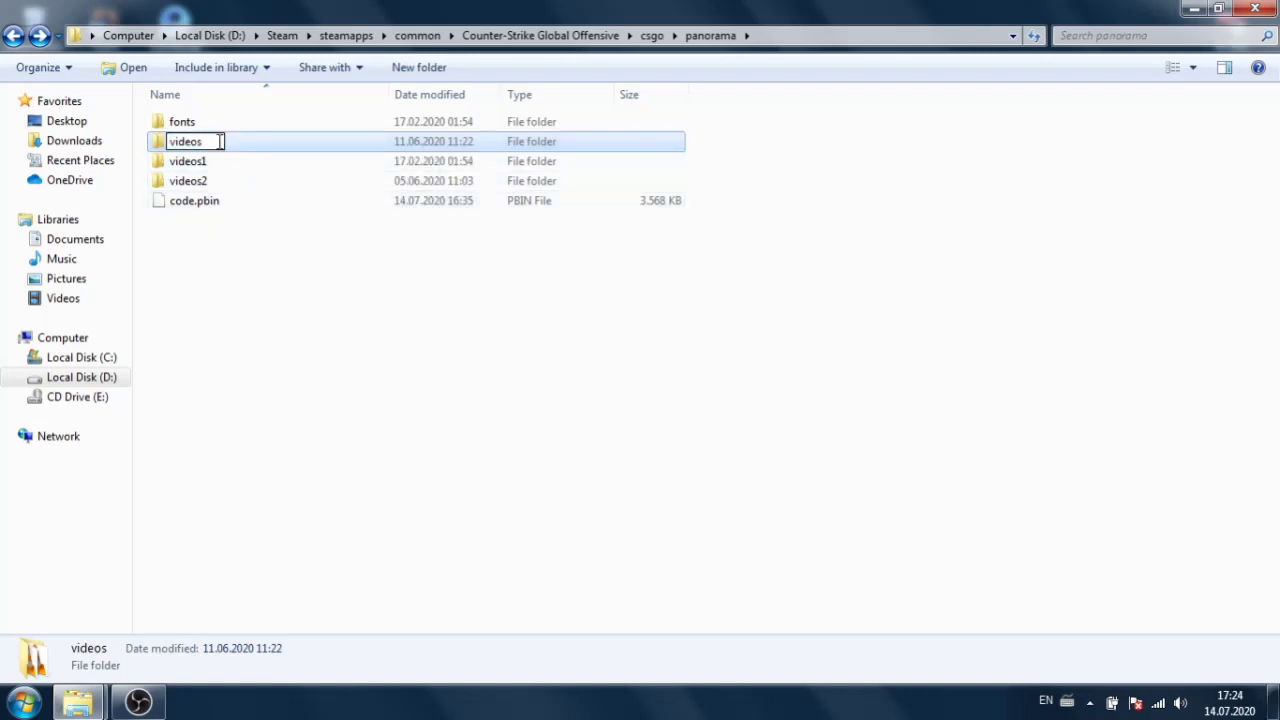
pyautogui.write('3')
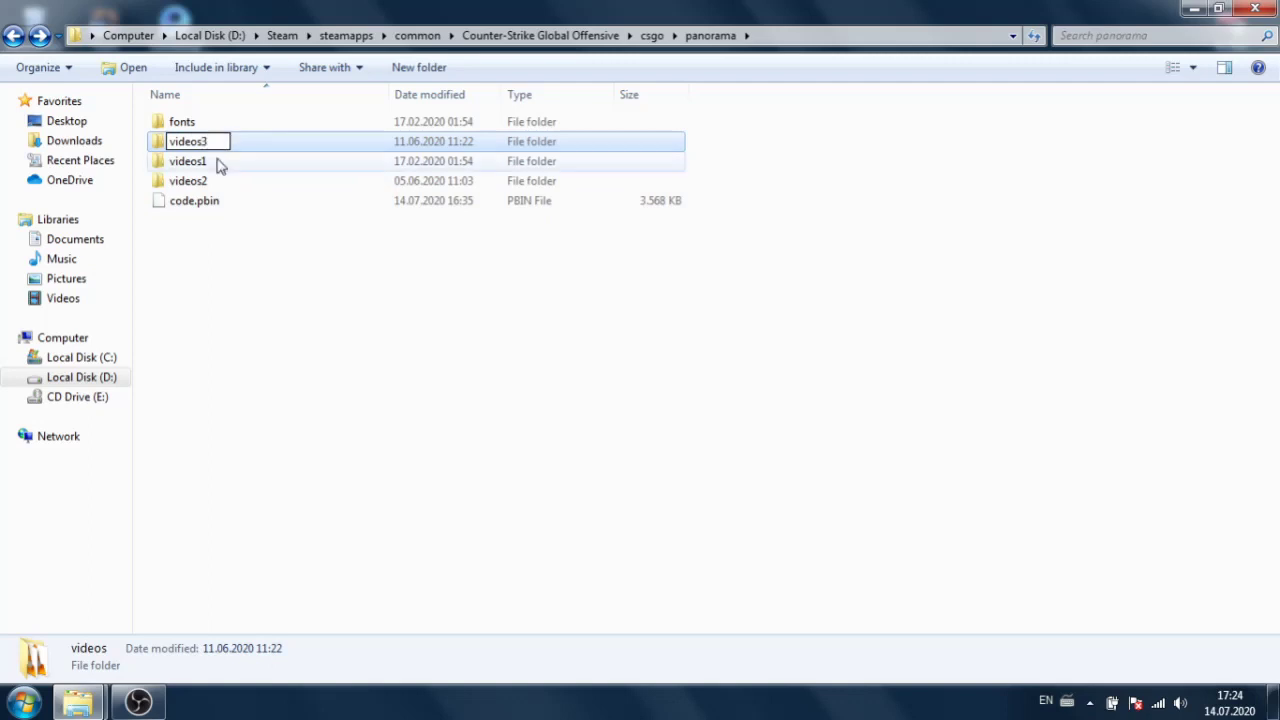
pyautogui.click(235, 266)
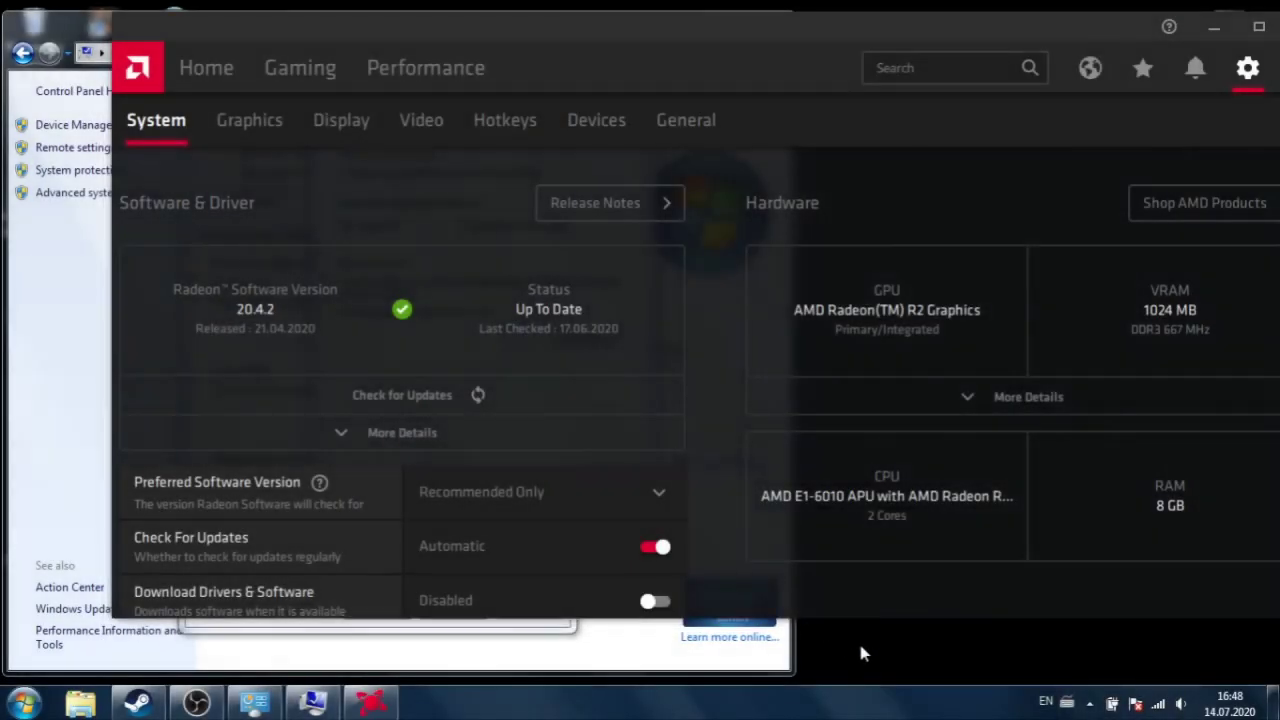
# Step: Launch AMD Radeon Software from the desktop menu and show the Custom-profile Graphics settings
pyautogui.rightClick(859, 645)
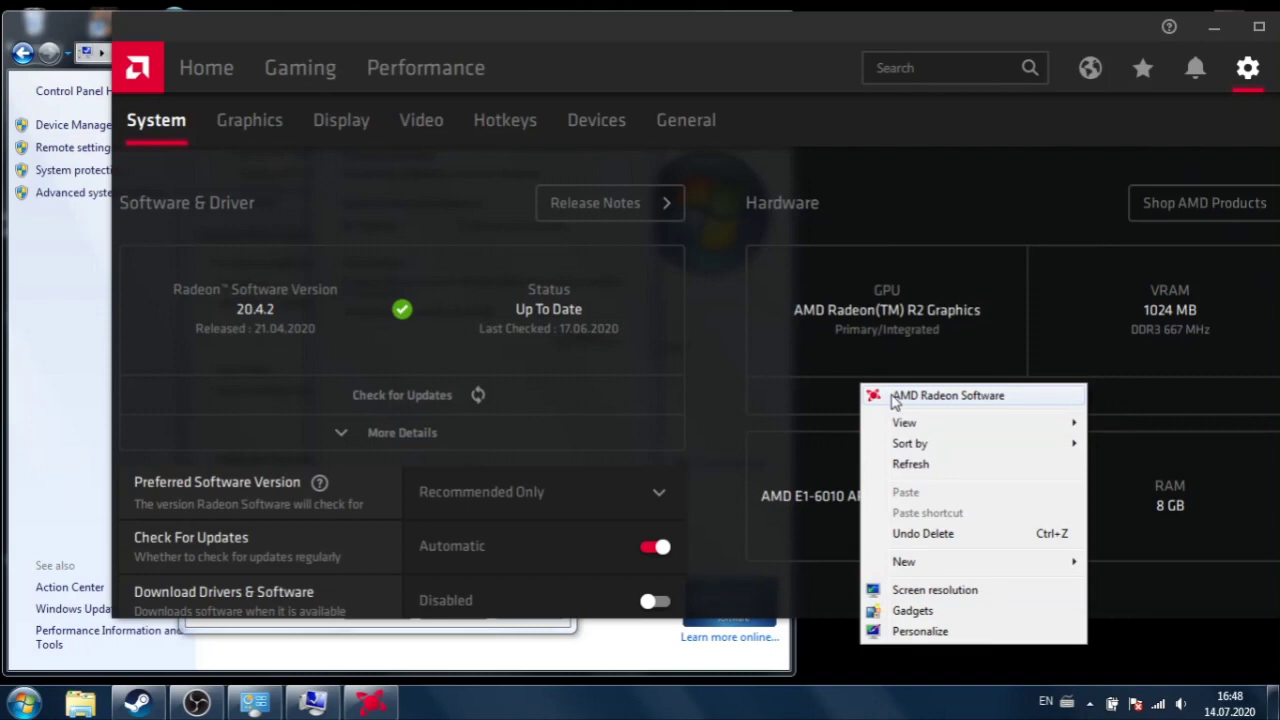
pyautogui.click(895, 400)
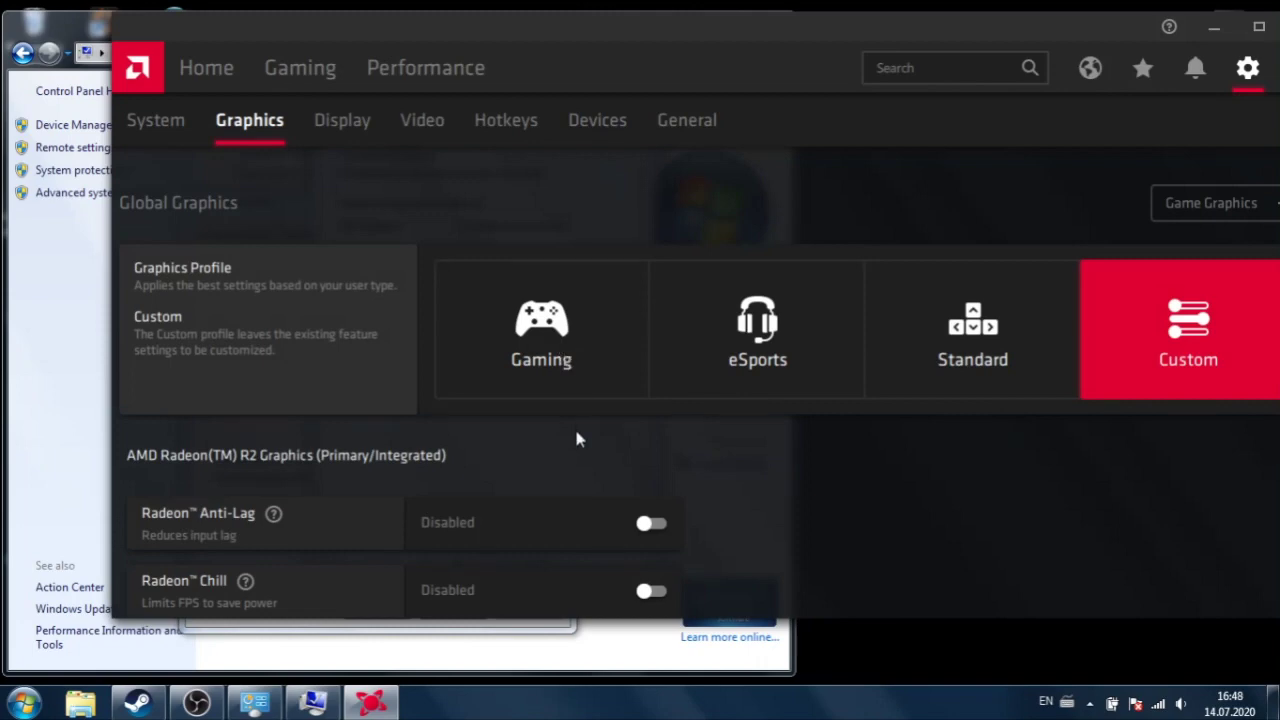
pyautogui.scroll(-2, 574, 425)
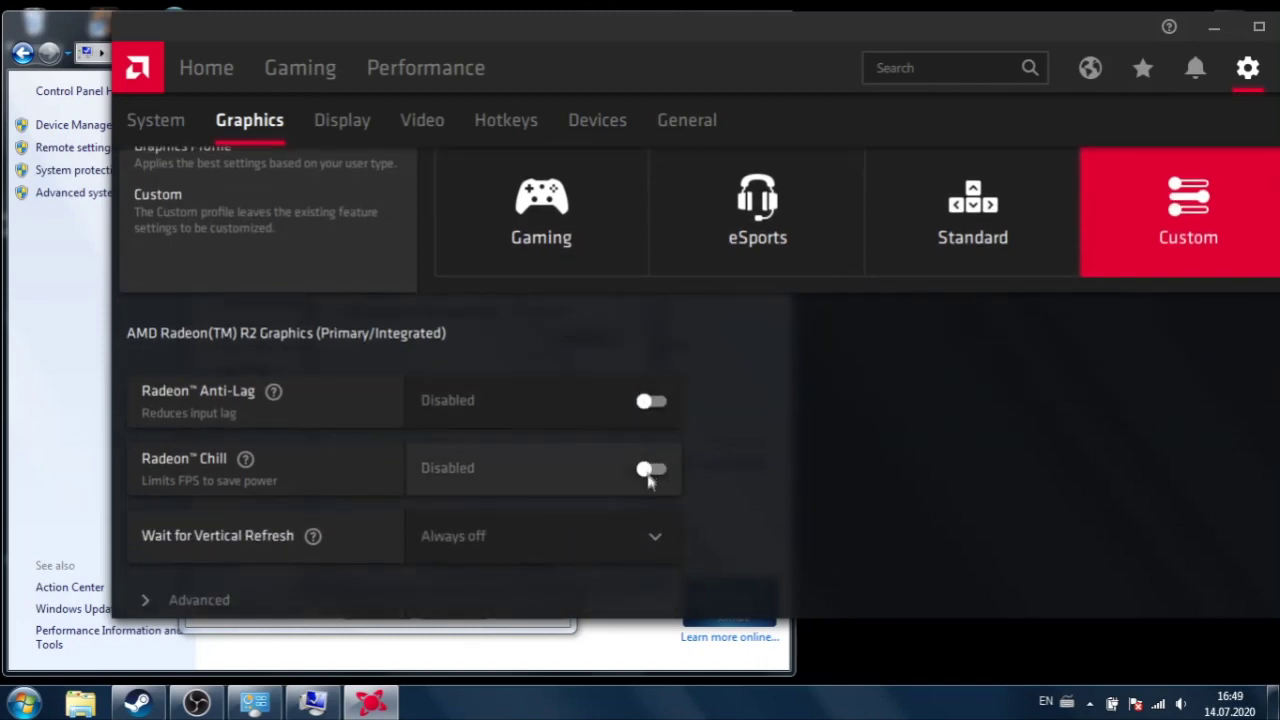
# Step: Set Wait for Vertical Refresh to Always off and expand the Advanced graphics settings
pyautogui.click(660, 545)
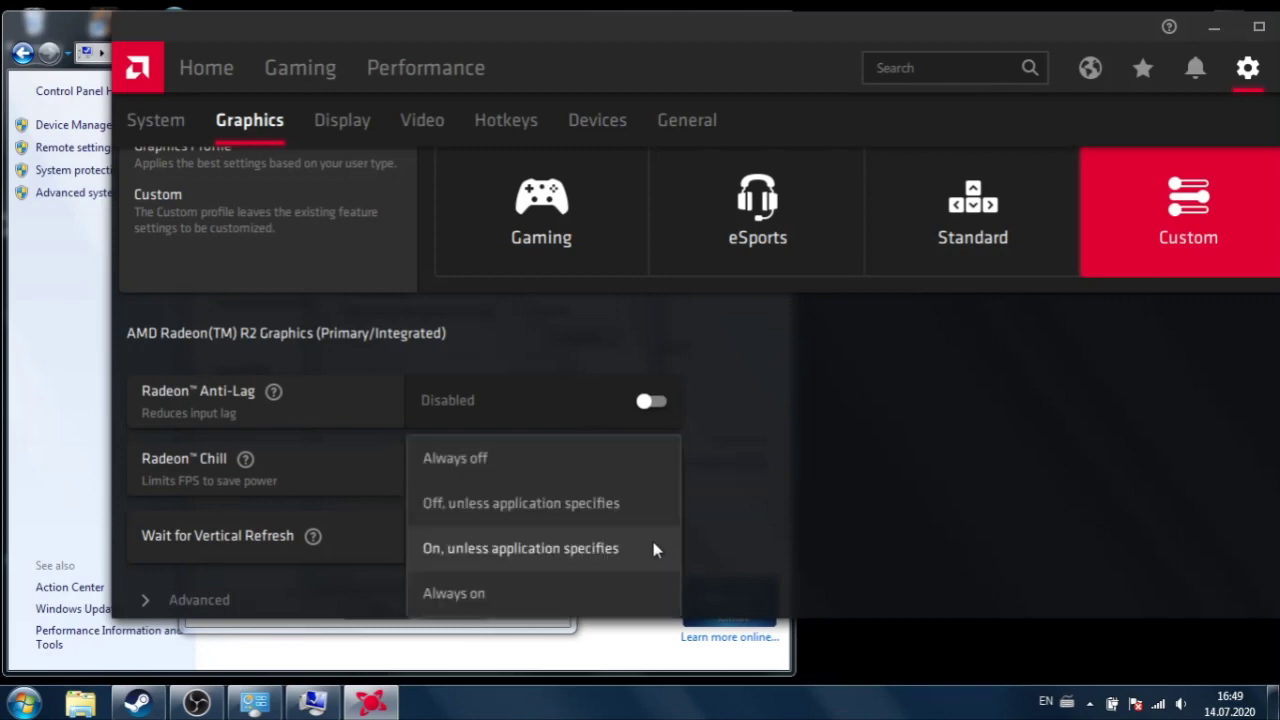
pyautogui.click(524, 467)
pyautogui.scroll(-1, 630, 500)
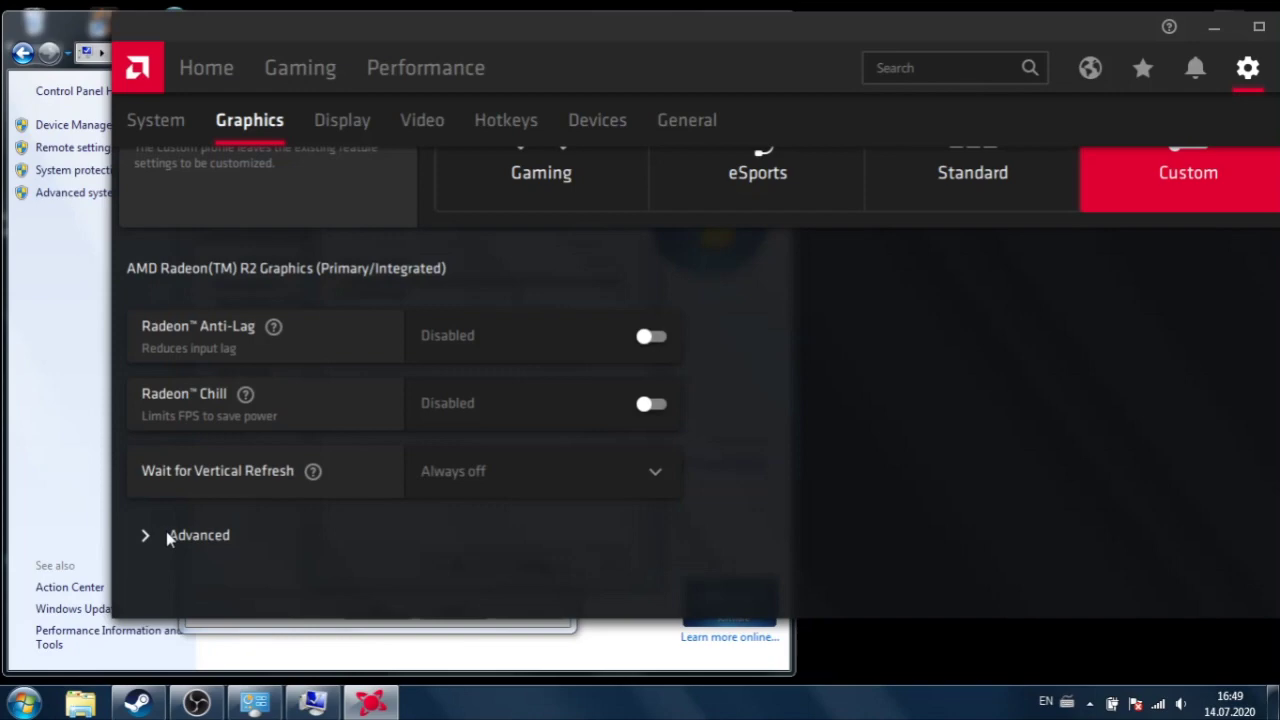
pyautogui.click(170, 538)
pyautogui.scroll(-2, 645, 485)
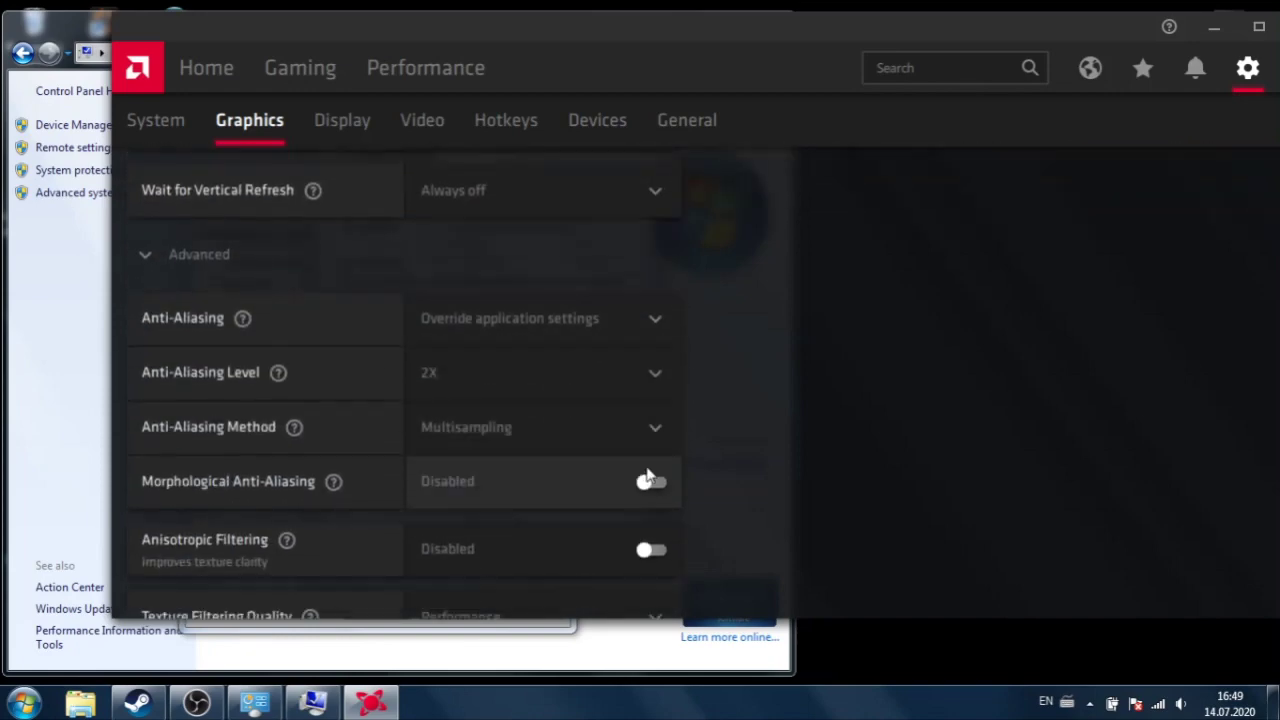
pyautogui.scroll(-1, 648, 478)
# Step: Set anti-aliasing to override application settings at 2X using Multisampling
pyautogui.click(495, 311)
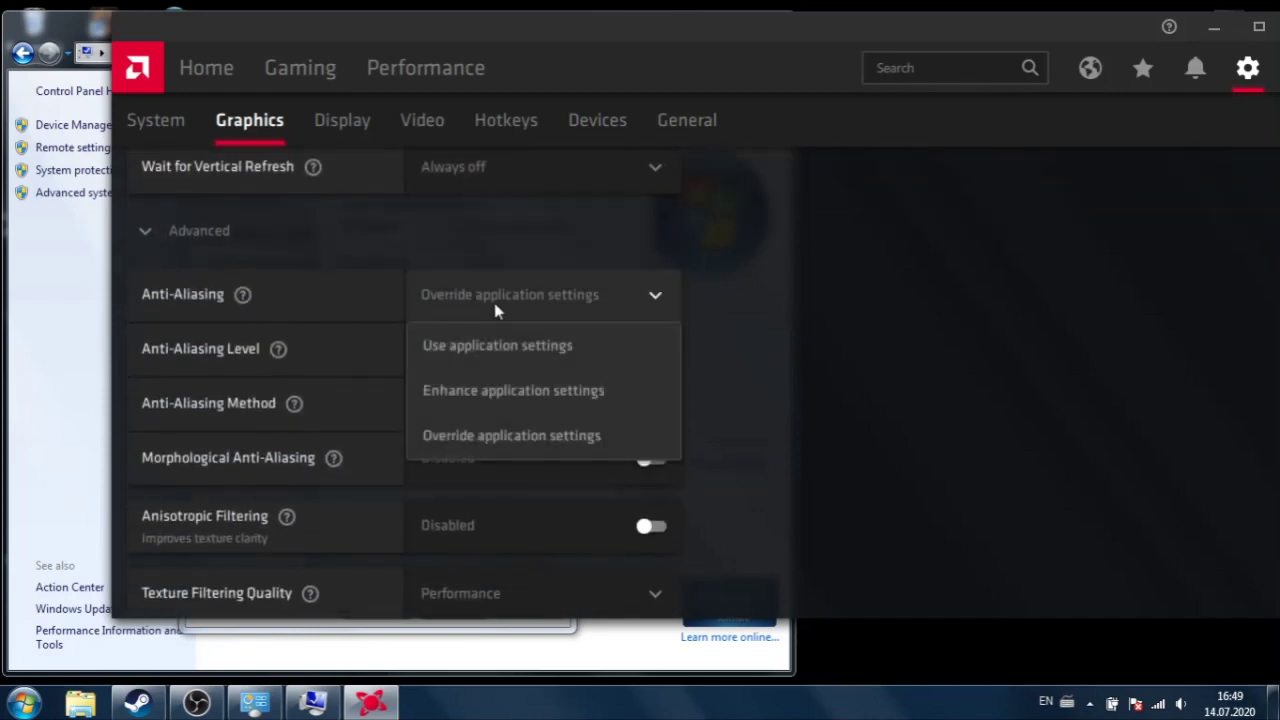
pyautogui.click(503, 435)
pyautogui.click(499, 350)
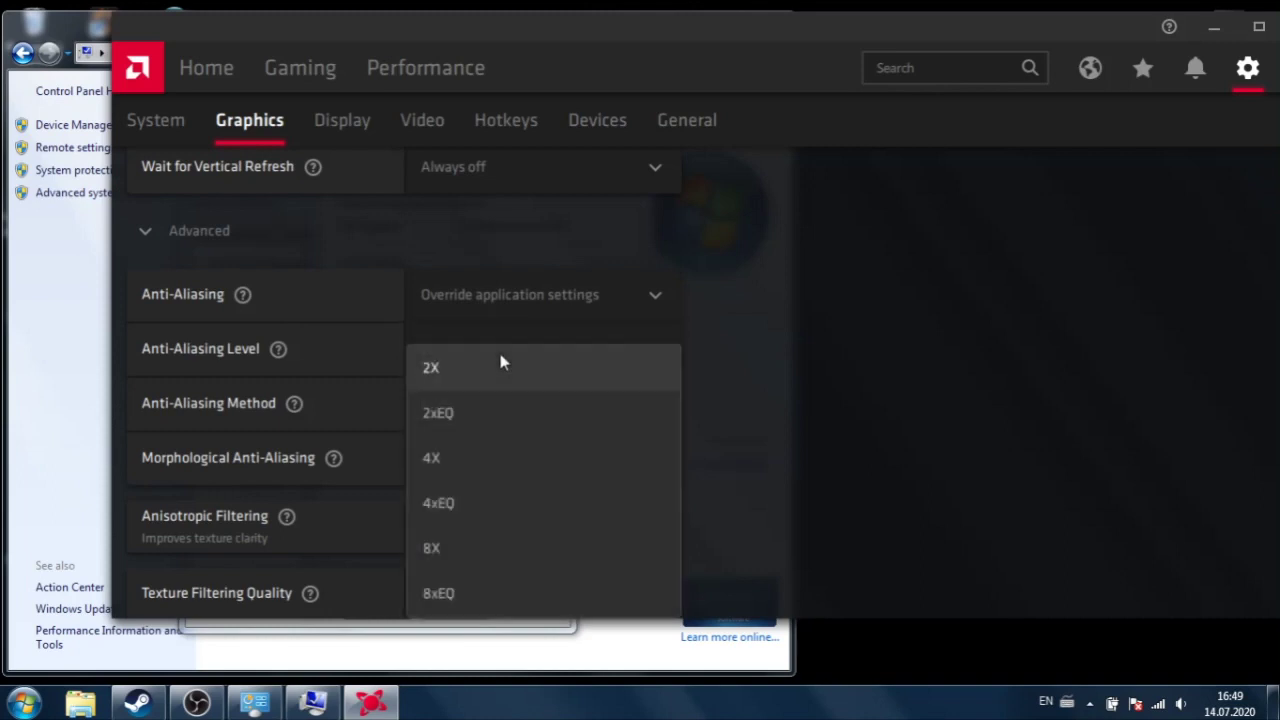
pyautogui.click(490, 366)
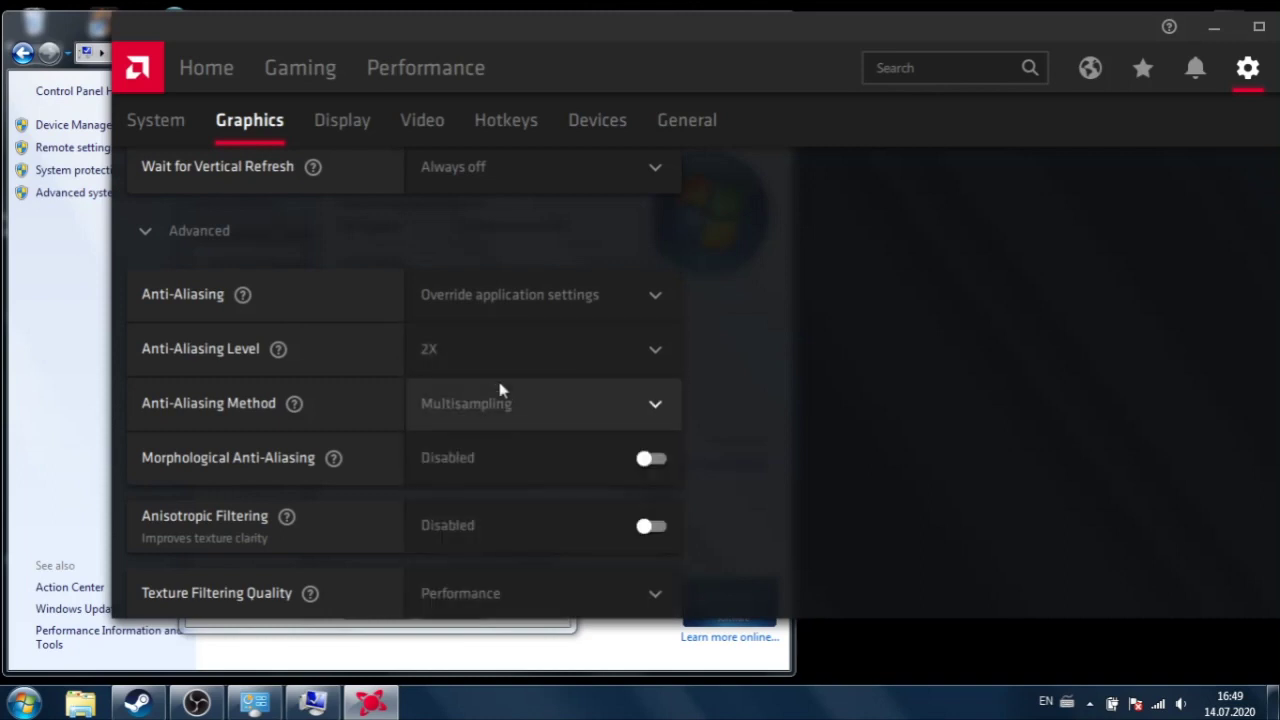
pyautogui.click(508, 404)
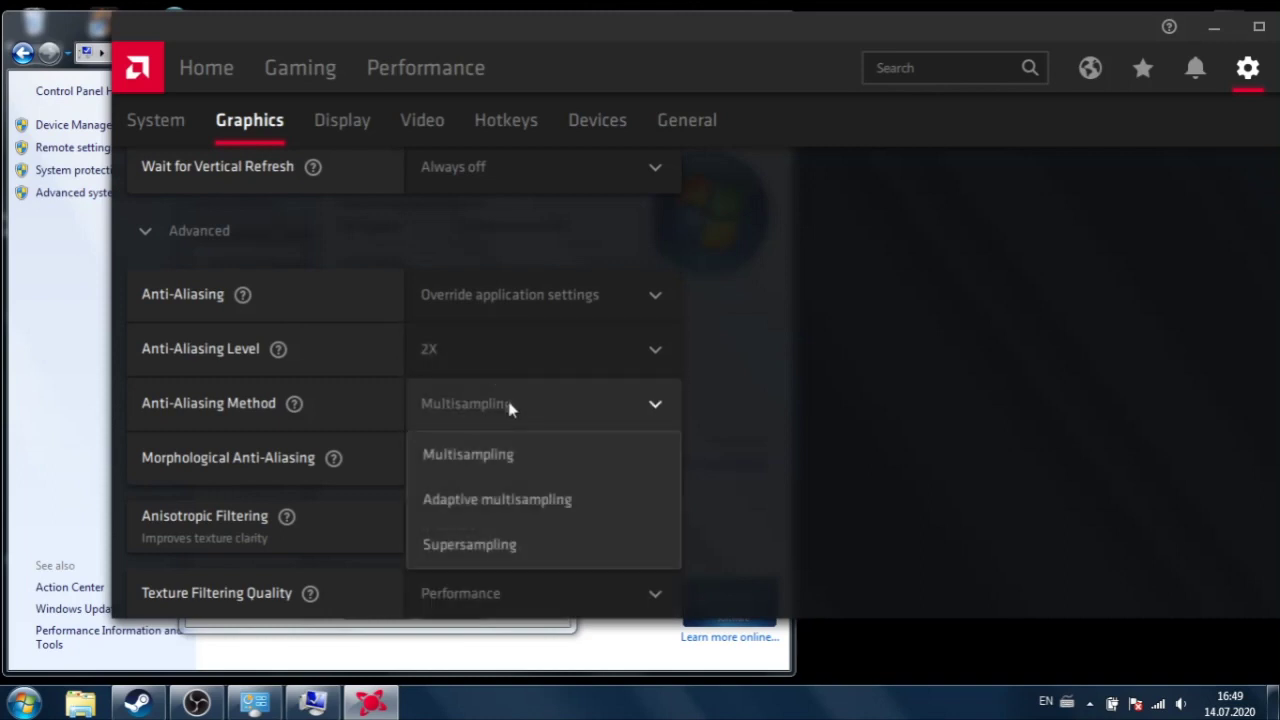
pyautogui.click(500, 455)
# Step: Set Texture Filtering Quality to Performance
pyautogui.scroll(-2, 510, 447)
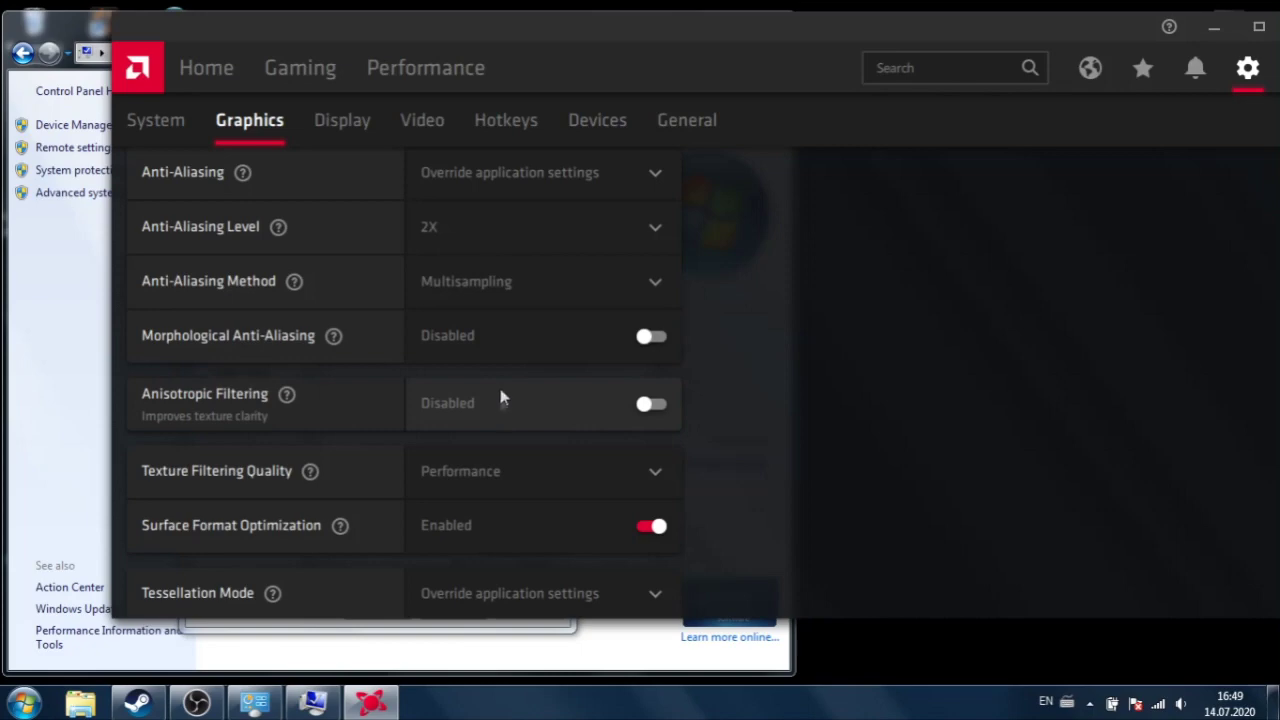
pyautogui.scroll(-2, 500, 395)
pyautogui.click(470, 355)
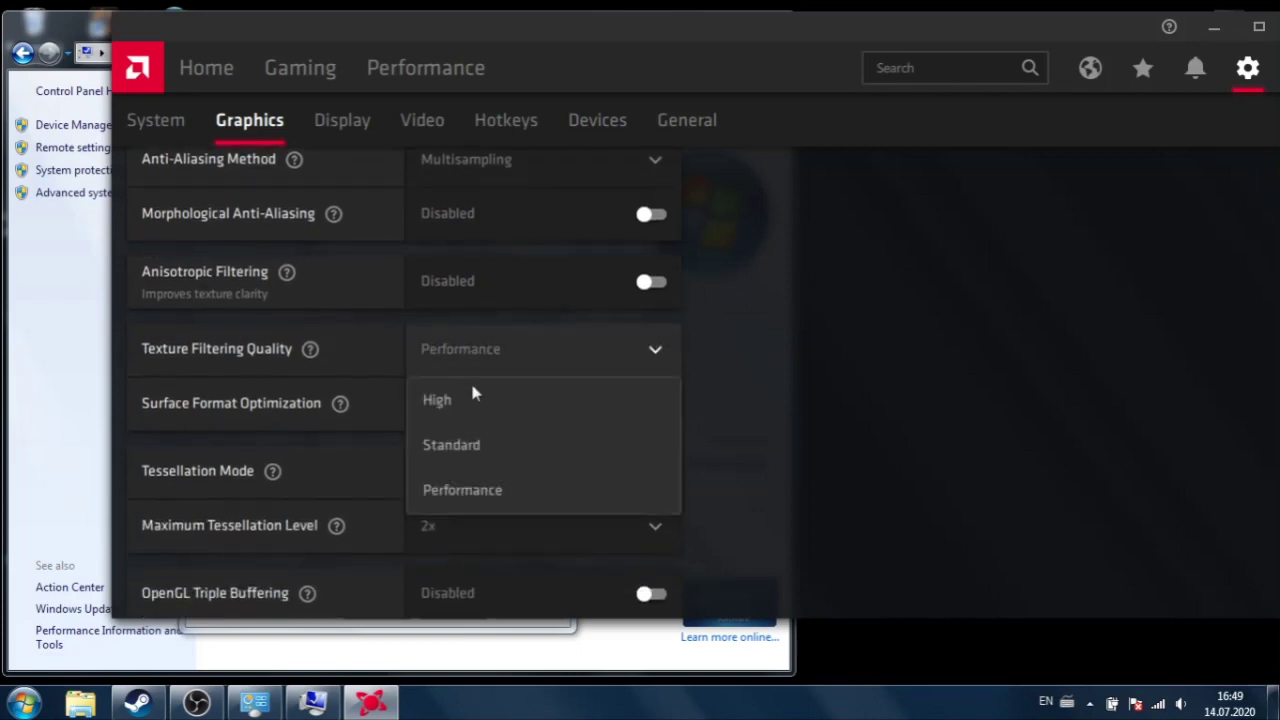
pyautogui.click(476, 490)
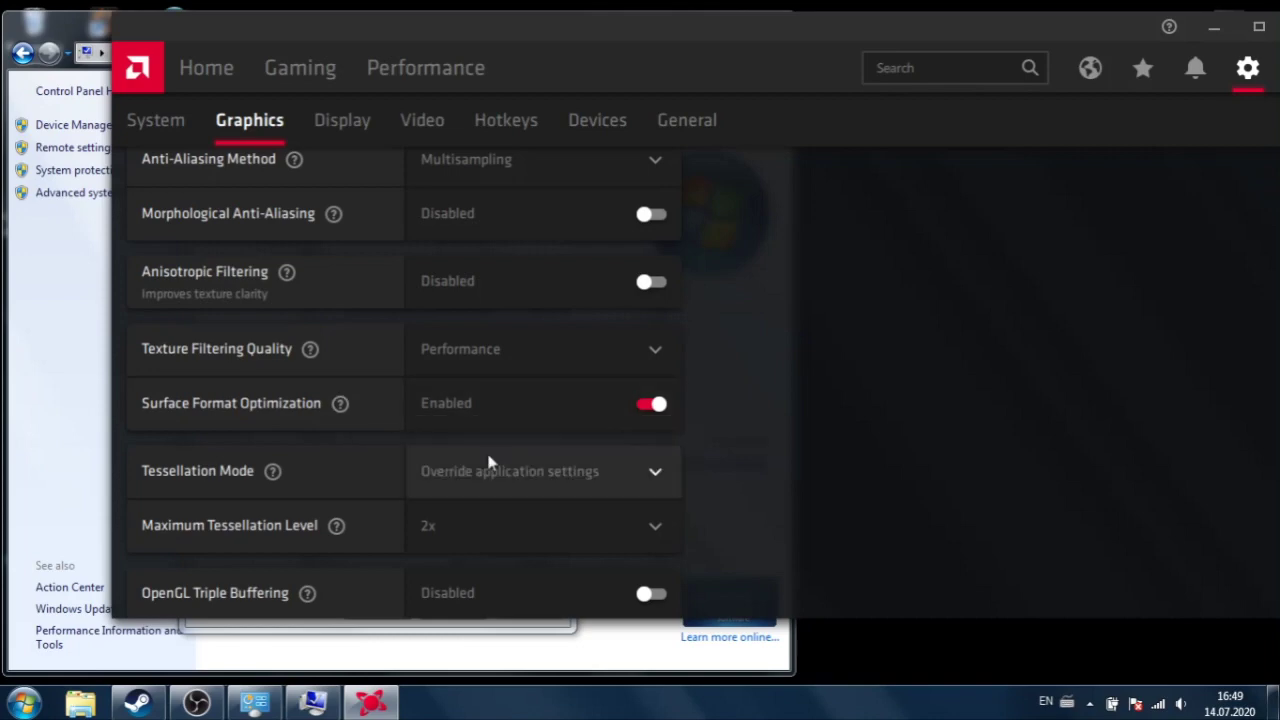
# Step: Set Tessellation Mode to override application settings with a 2x maximum level
pyautogui.click(490, 468)
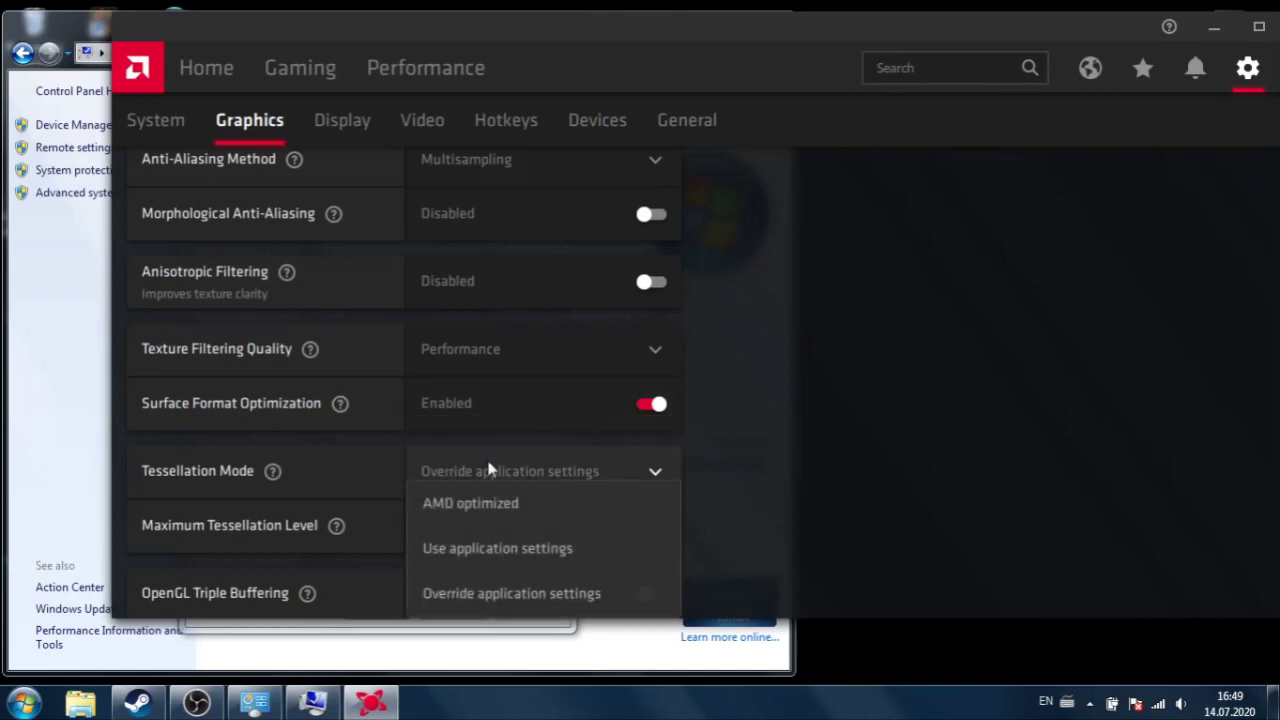
pyautogui.click(490, 468)
pyautogui.scroll(-2, 561, 449)
pyautogui.click(530, 408)
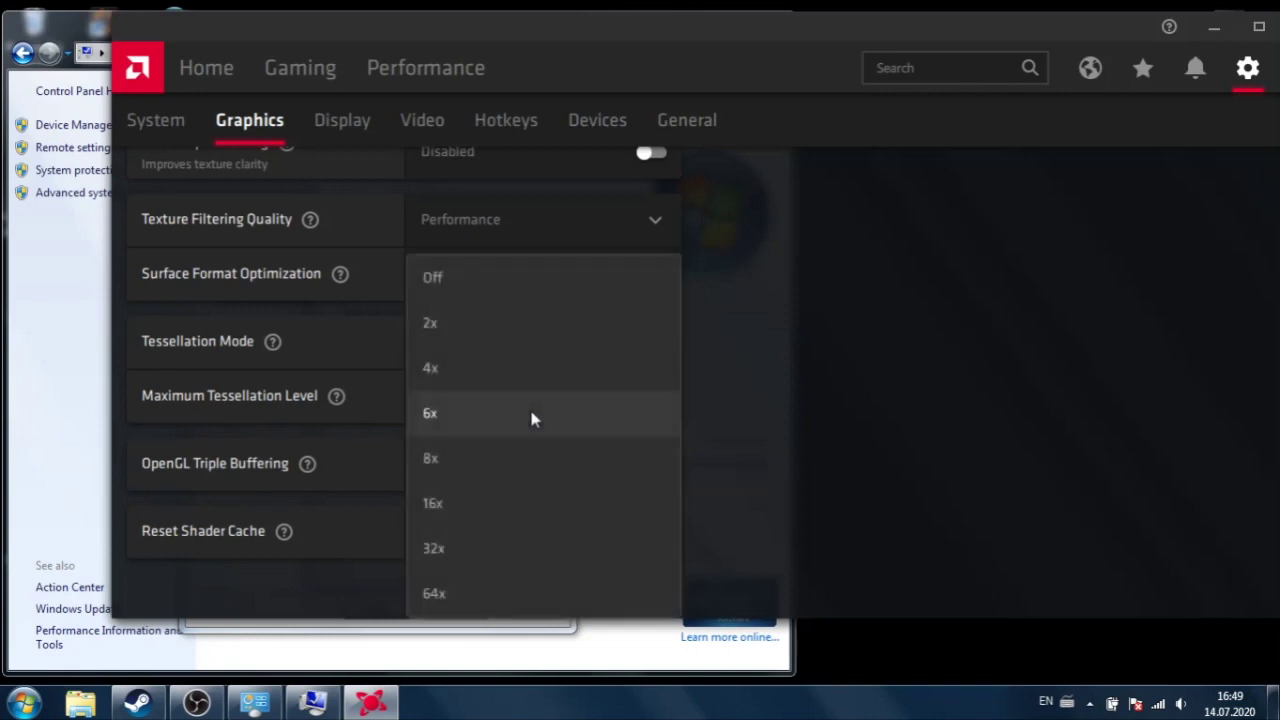
pyautogui.click(468, 321)
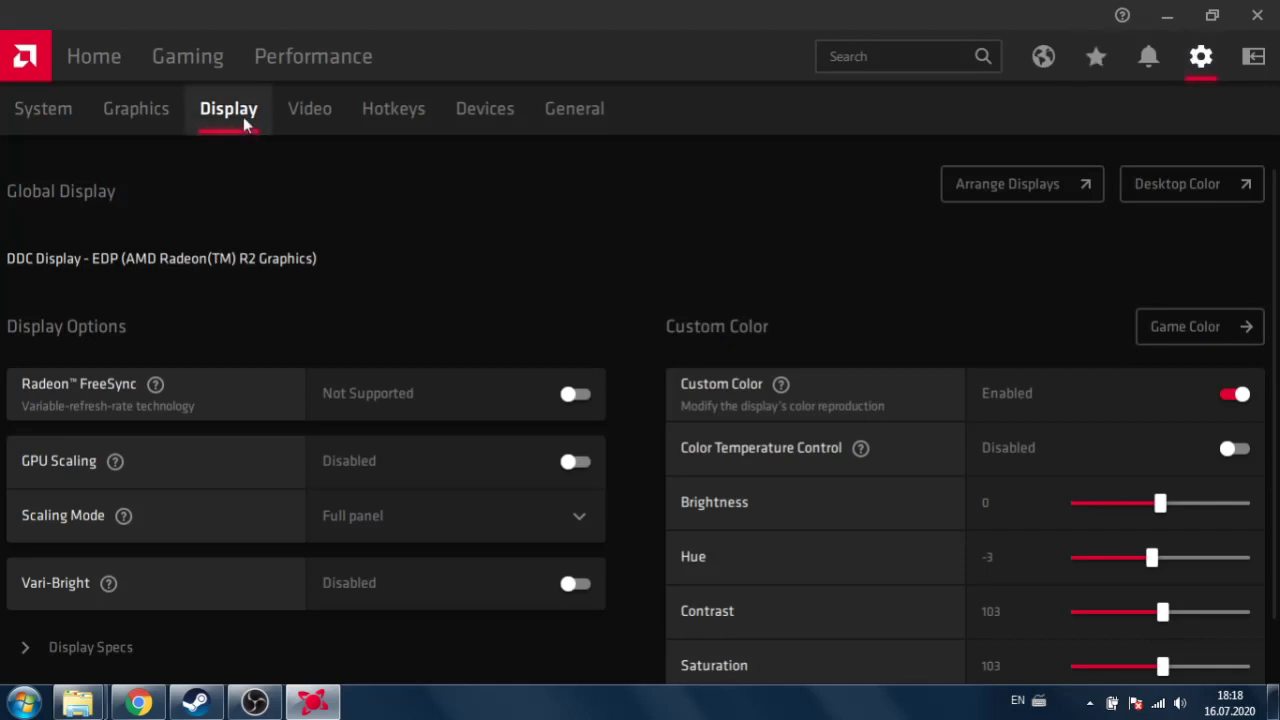
# Step: Keep Scaling Mode at Full panel, minimise Radeon Software and move the RCRM icon lower
pyautogui.click(423, 508)
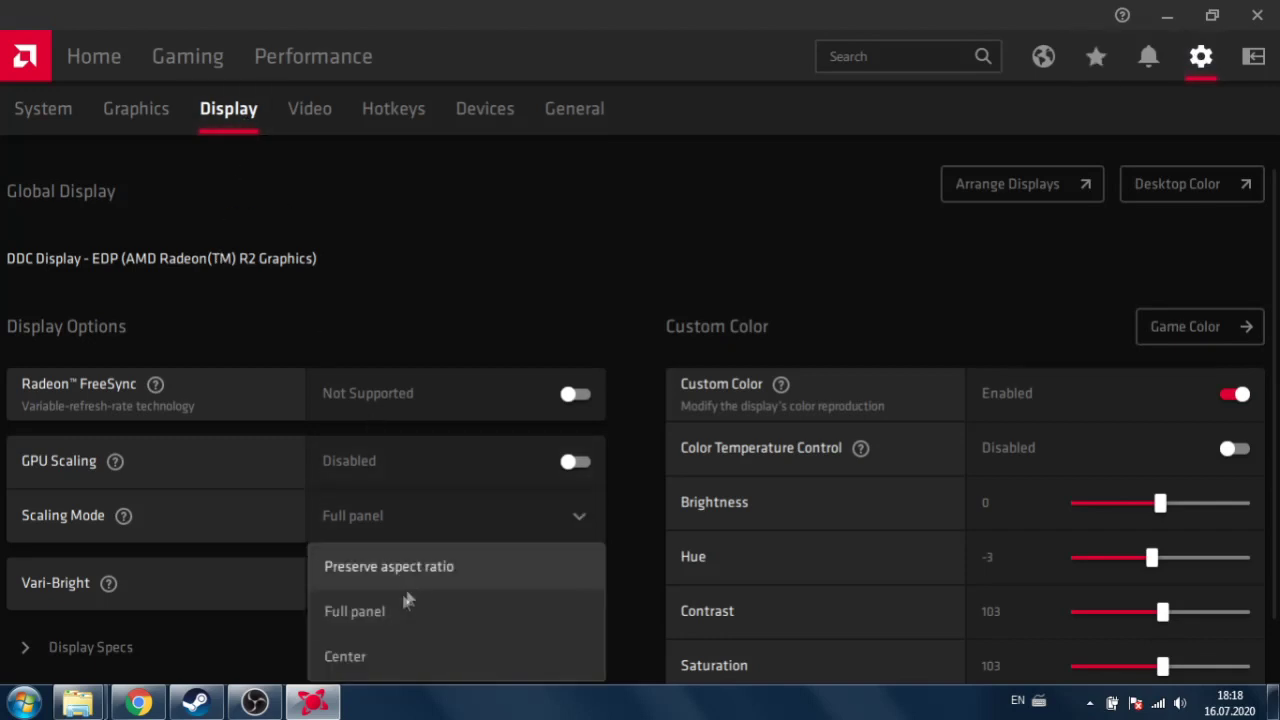
pyautogui.click(373, 611)
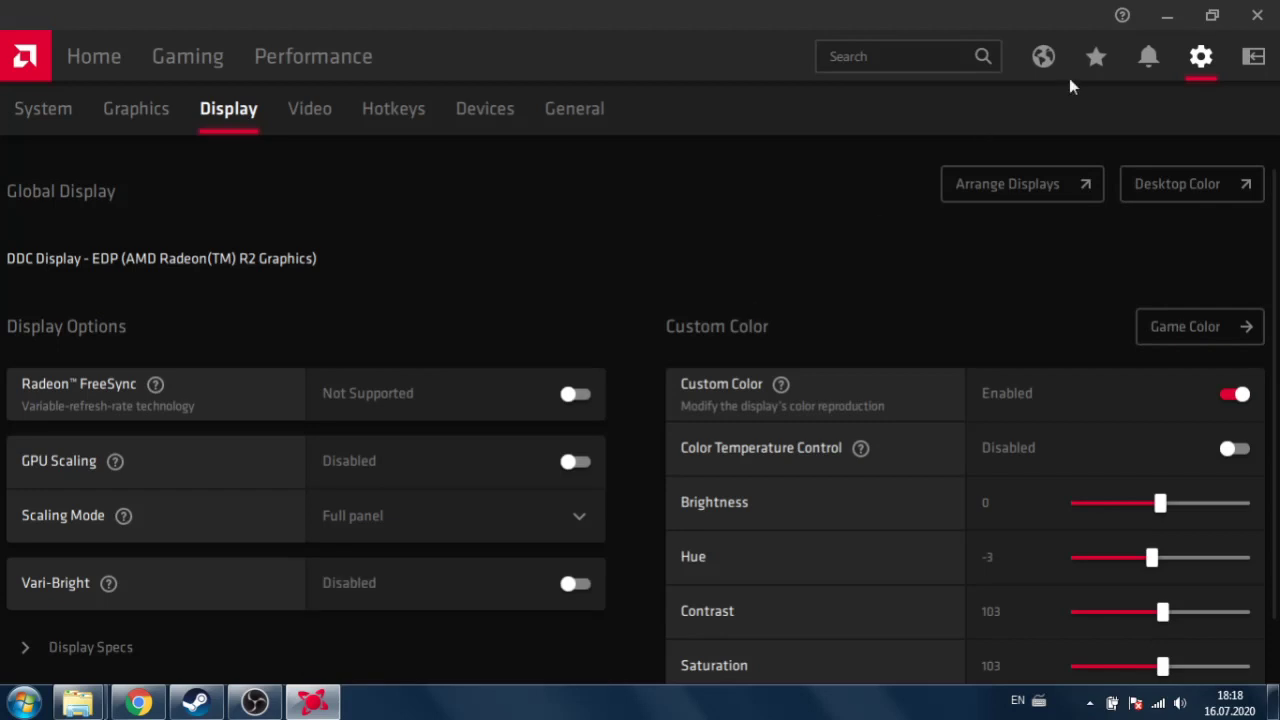
pyautogui.click(1167, 17)
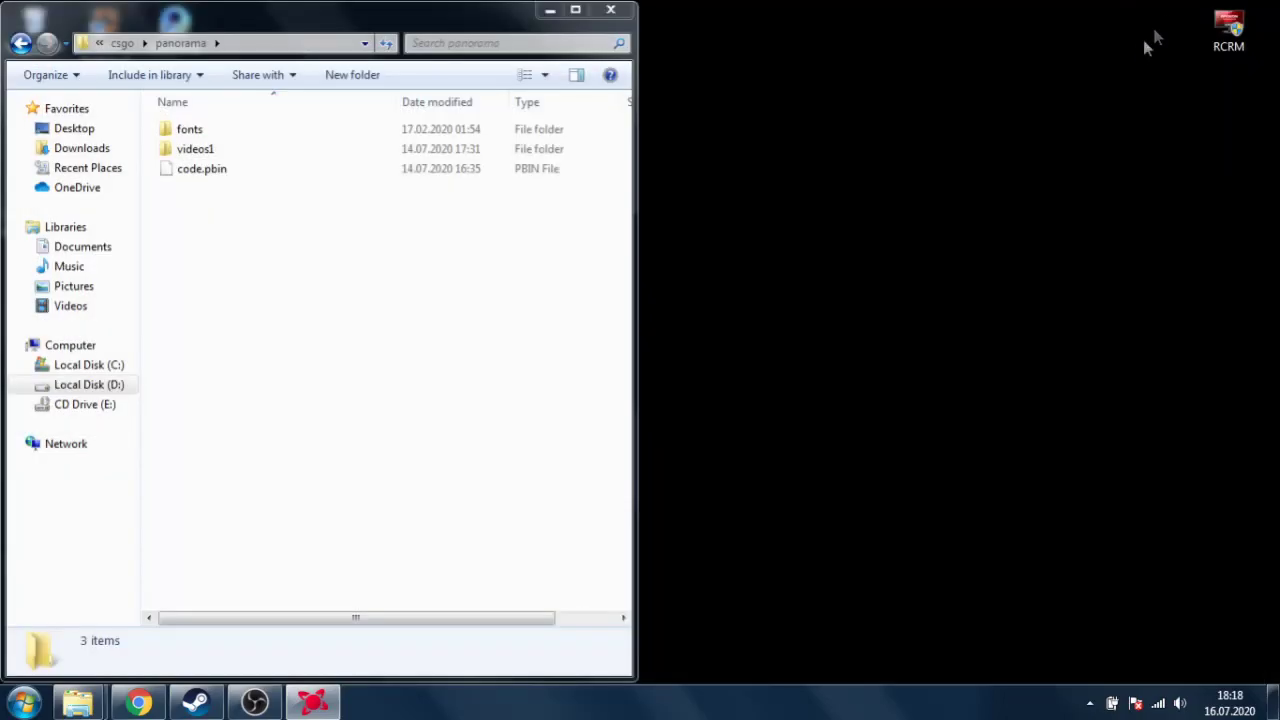
pyautogui.moveTo(1218, 33); pyautogui.dragTo(1147, 118)
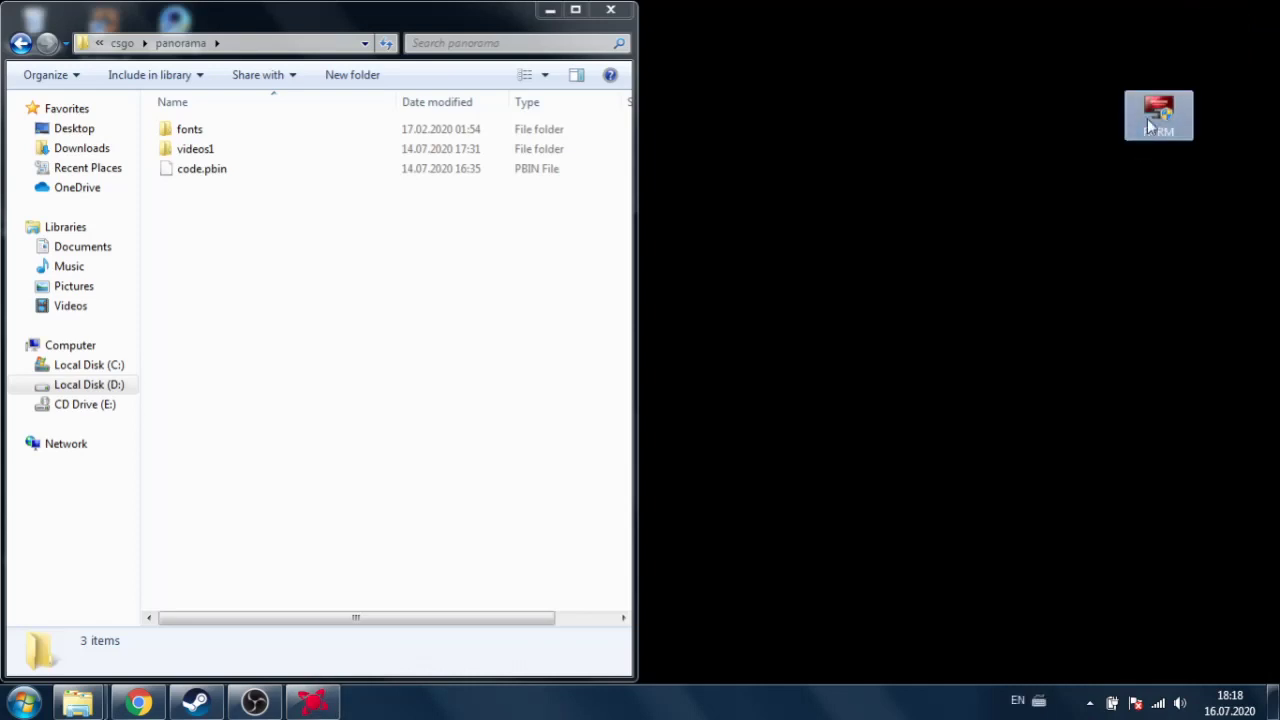
# Step: Save custom resolutions 860x646 and 960x720 (4:3) plus 860x484 and 960x540 (16:9) in RCRM
pyautogui.doubleClick(1147, 118)
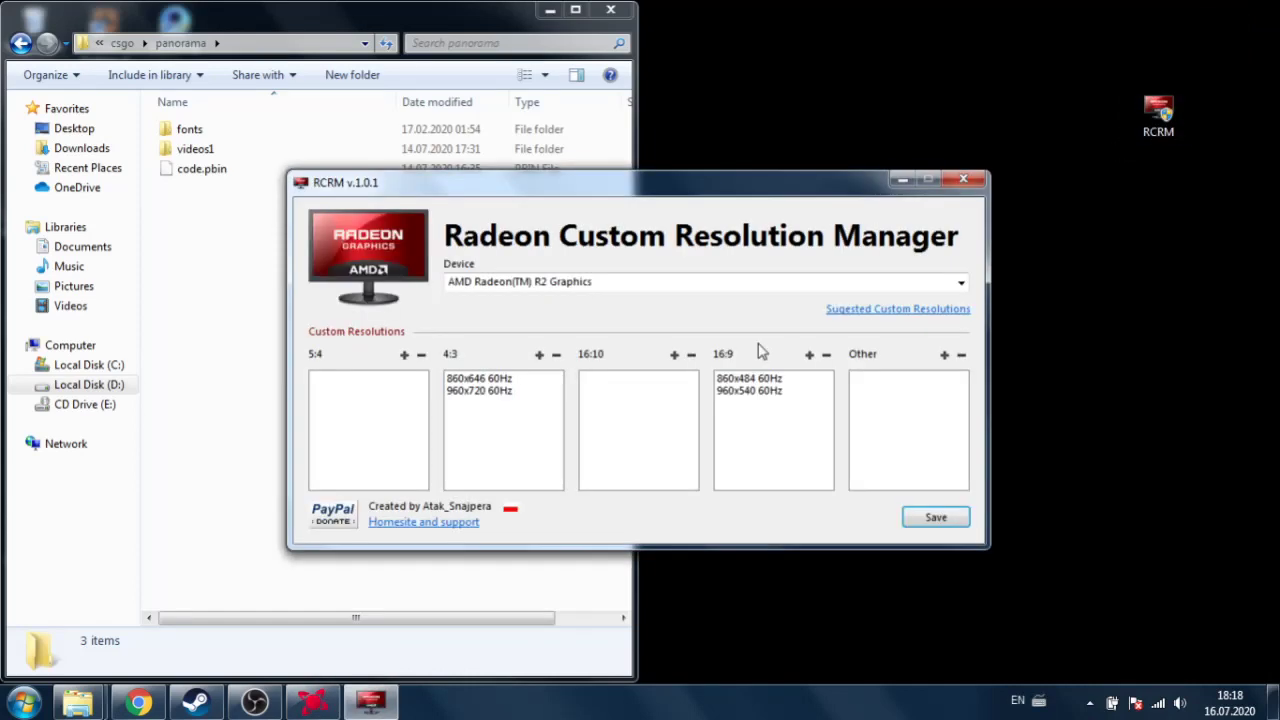
pyautogui.moveTo(645, 183); pyautogui.dragTo(688, 146)
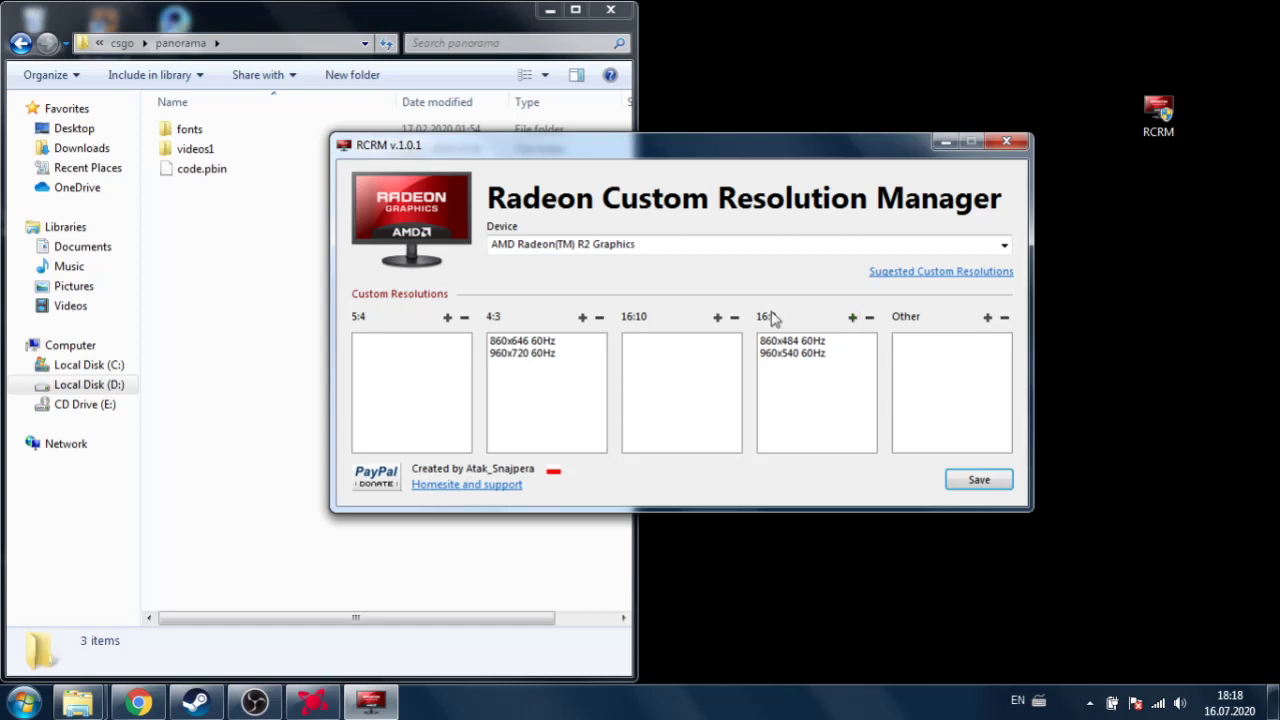
pyautogui.click(582, 317)
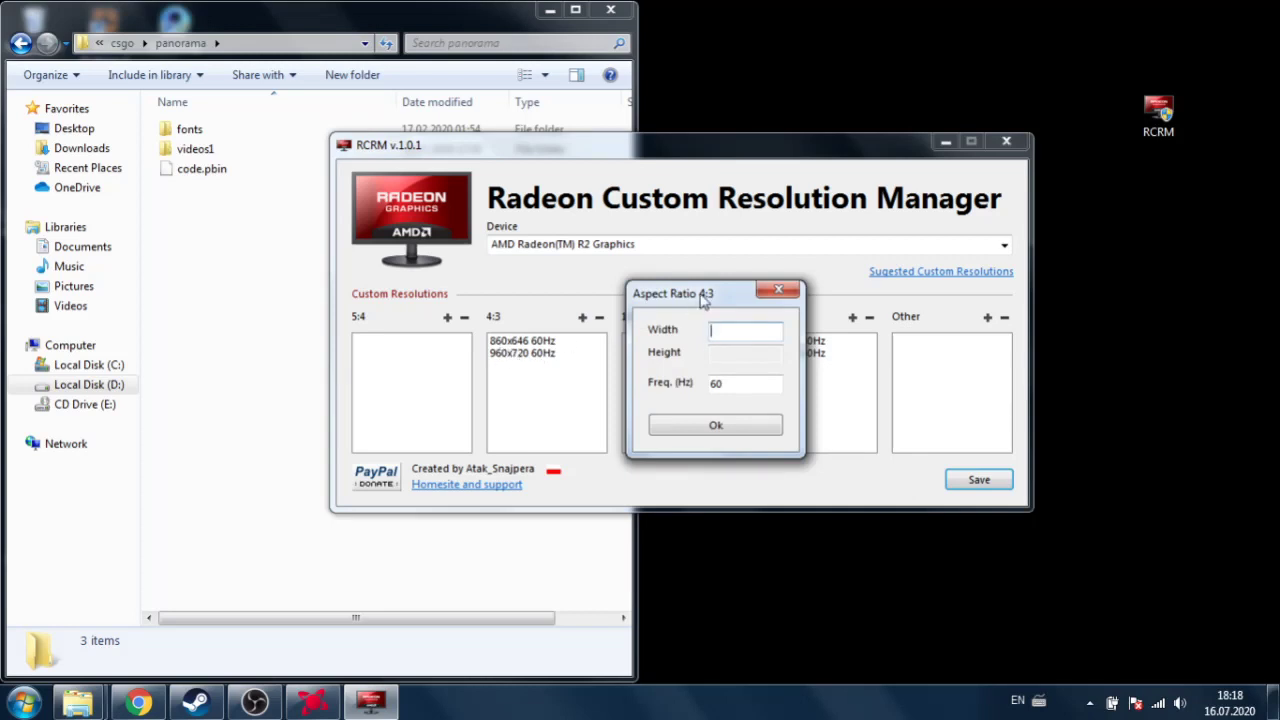
pyautogui.moveTo(705, 300); pyautogui.dragTo(620, 306)
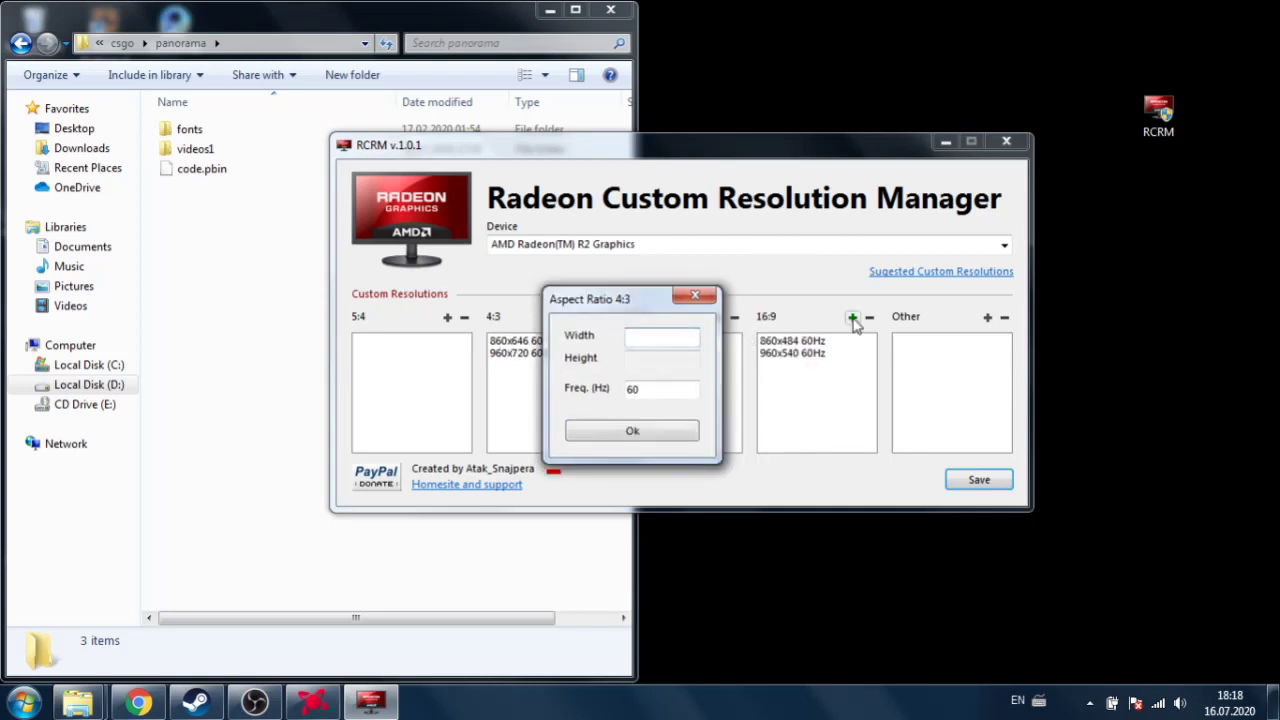
pyautogui.click(682, 434)
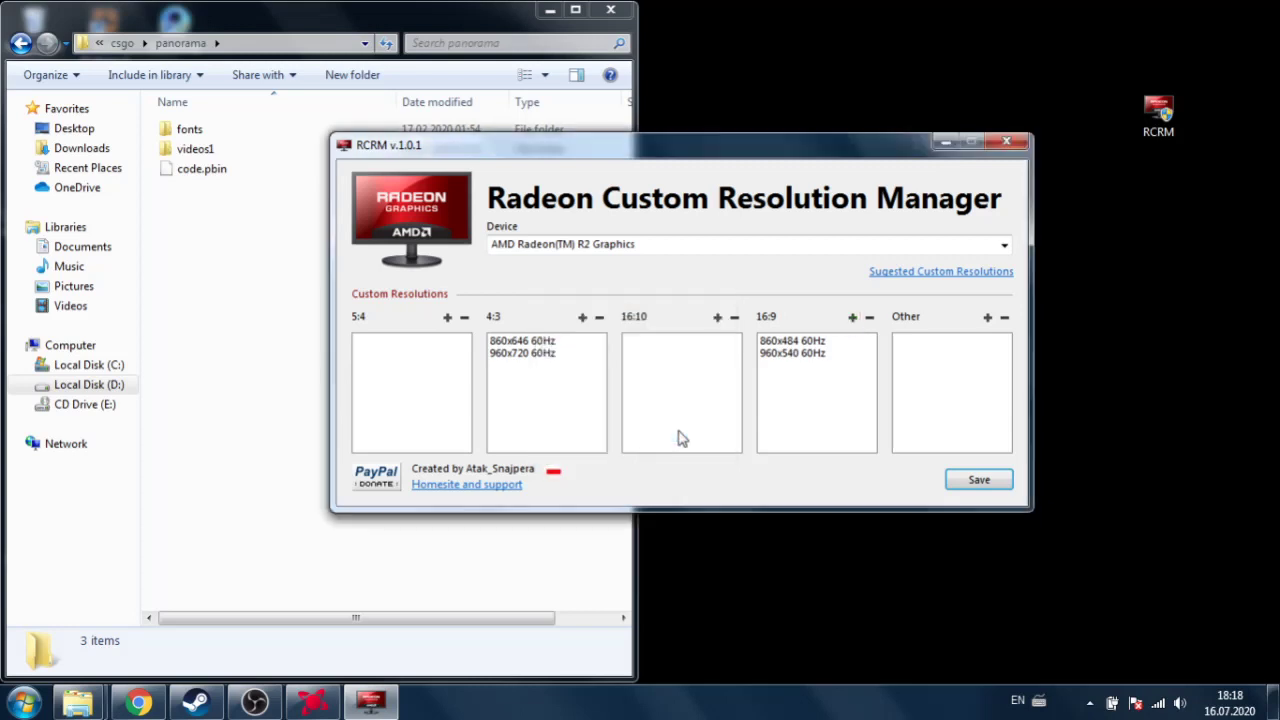
pyautogui.click(980, 482)
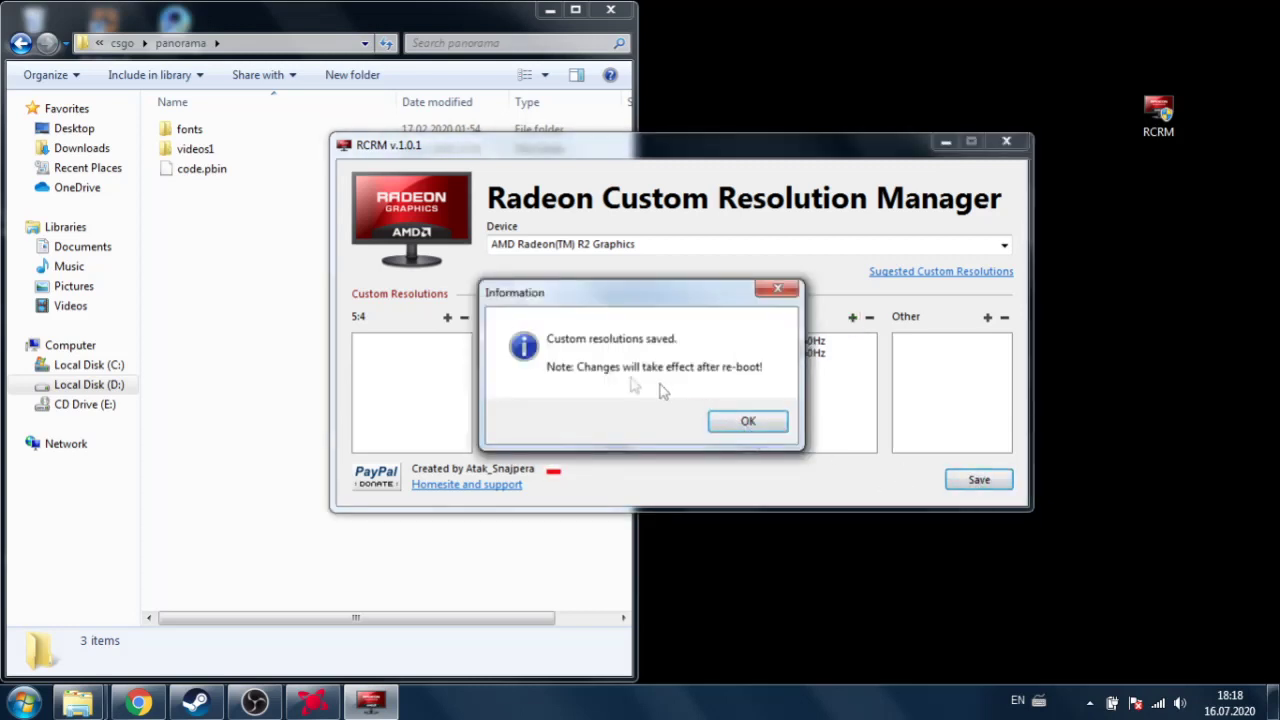
pyautogui.click(745, 421)
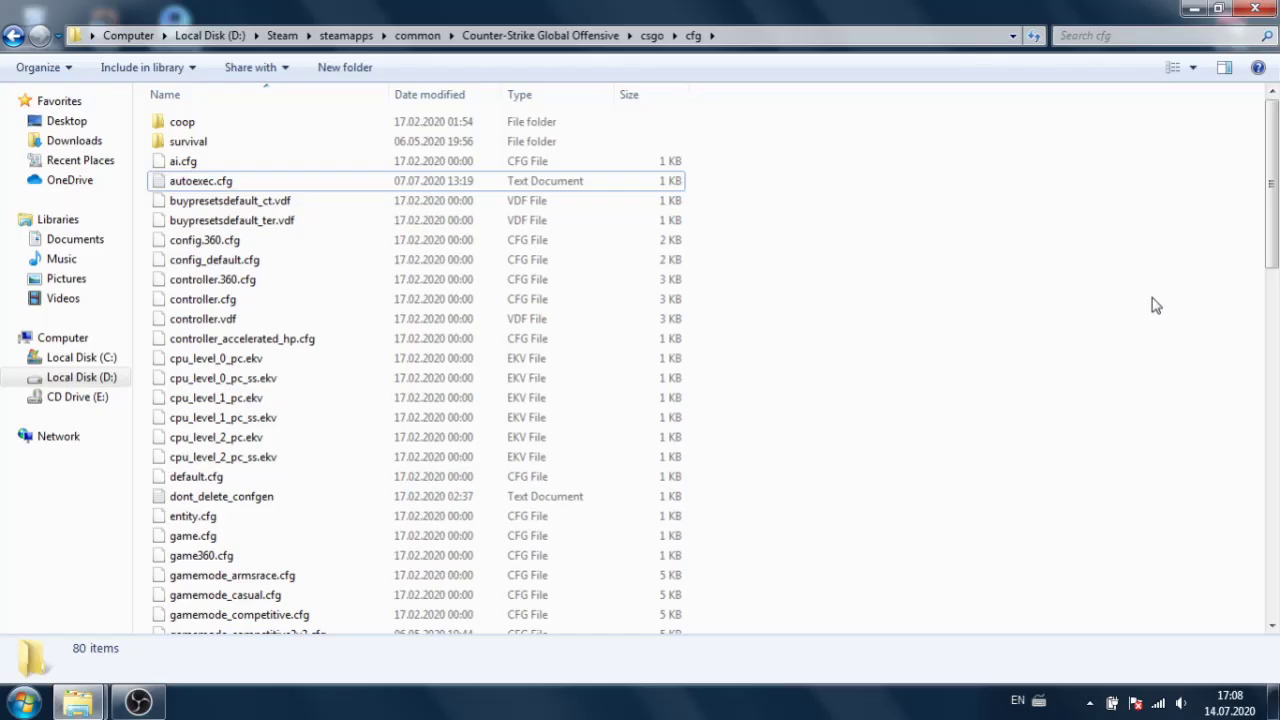
# Step: Replace the old msconfig entry in Win+R Run with regedit to start Registry Editor
pyautogui.press('super+r')
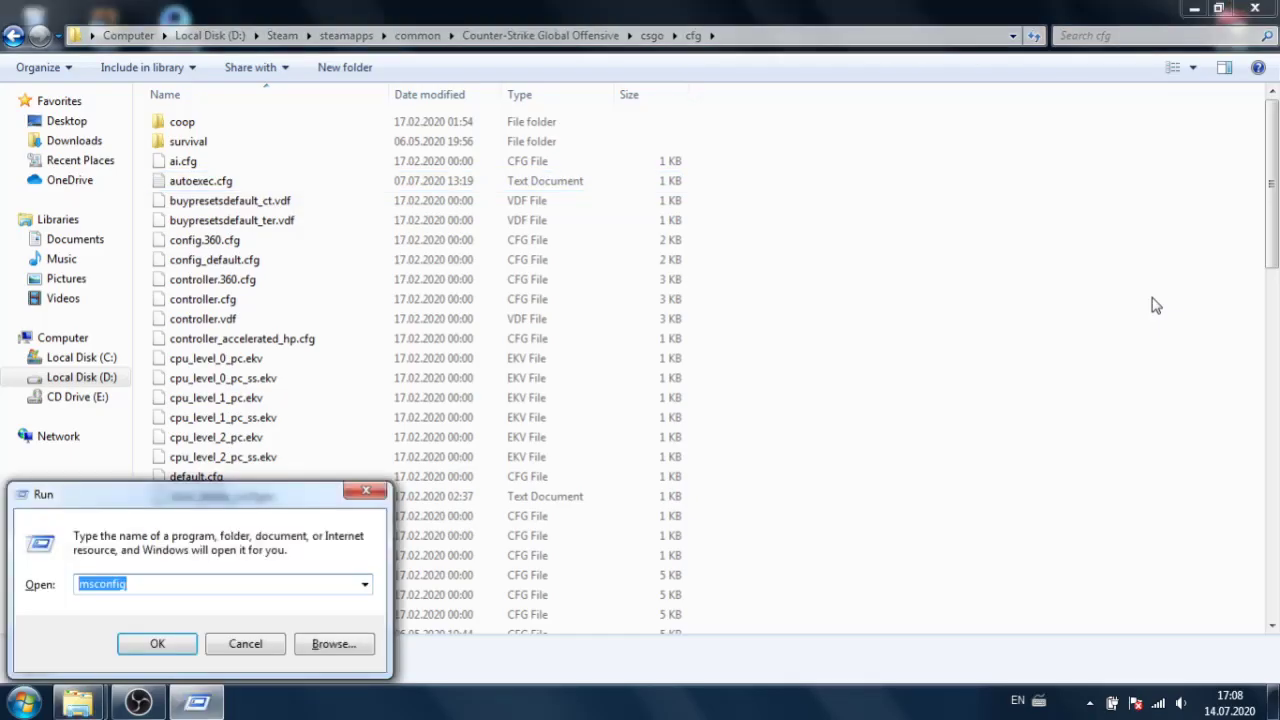
pyautogui.press('BackSpace')
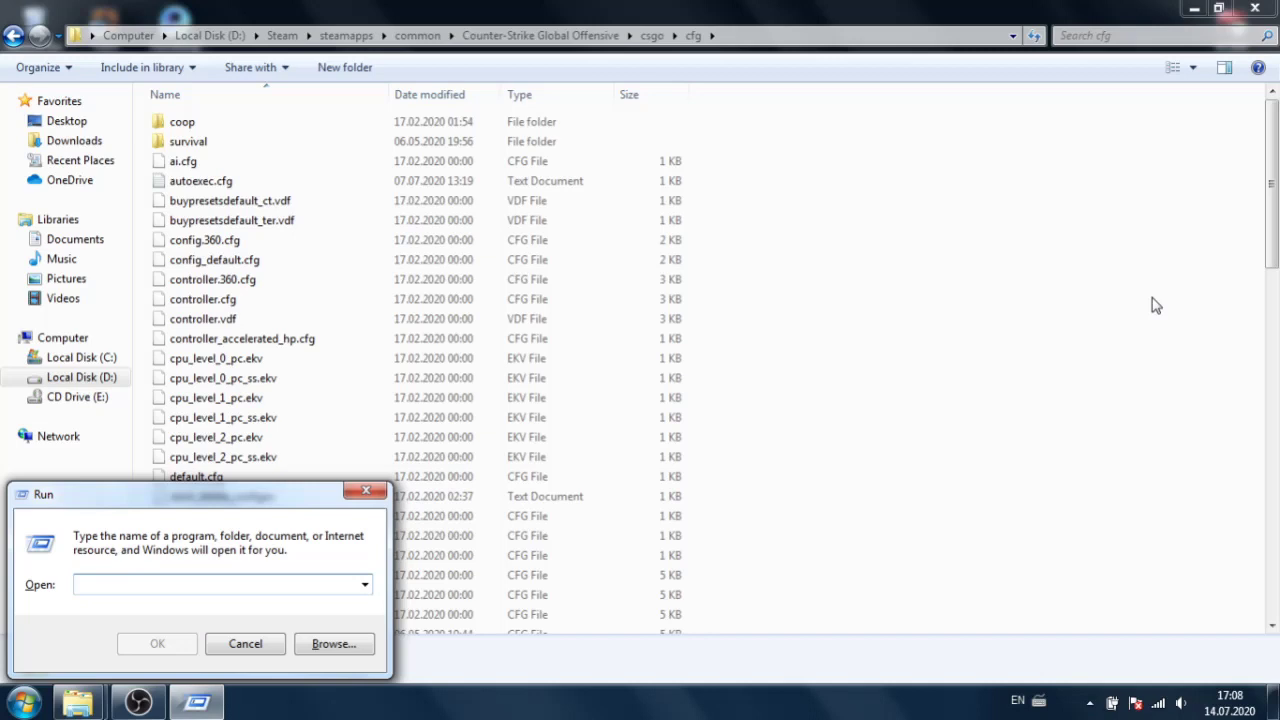
pyautogui.write('re')
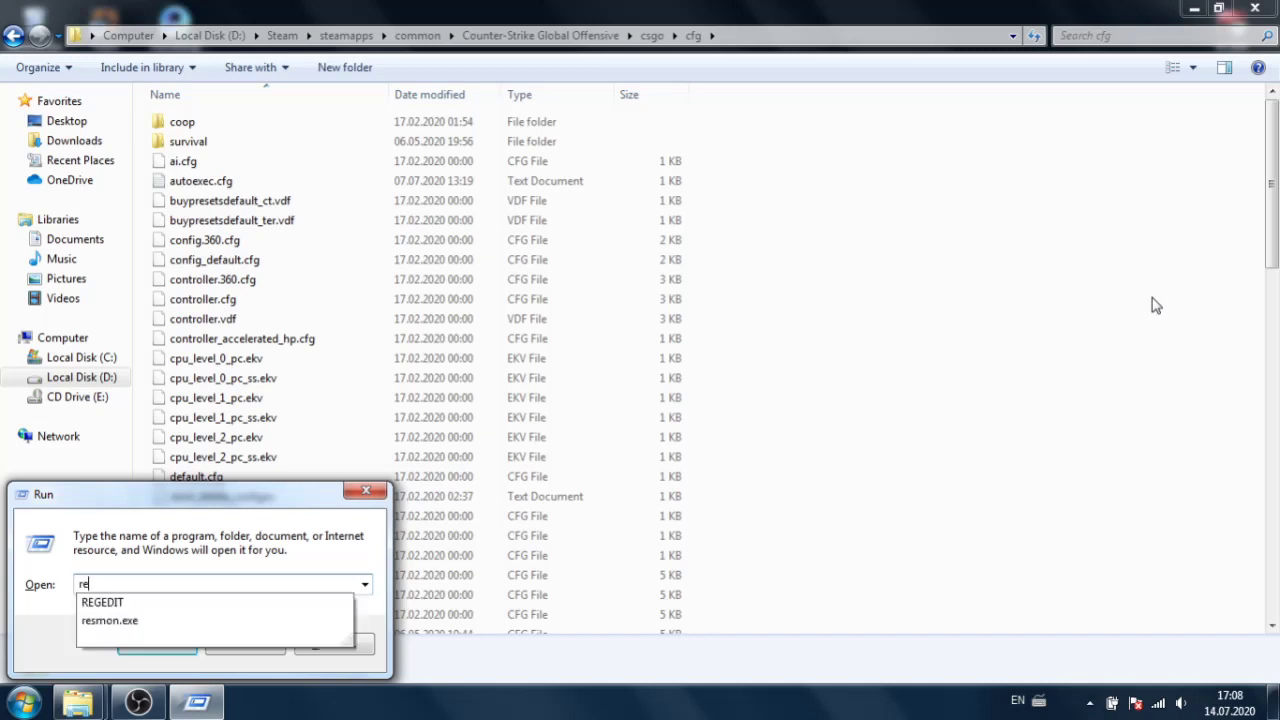
pyautogui.write('ge')
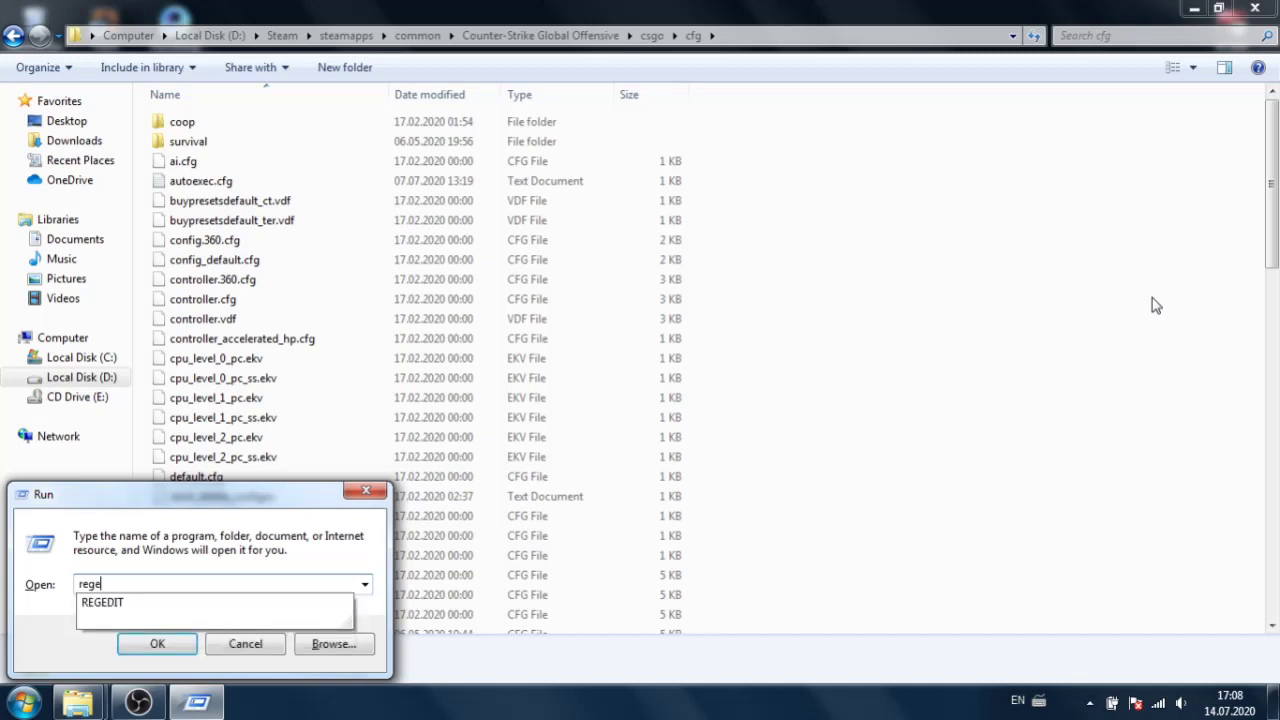
pyautogui.write('dit')
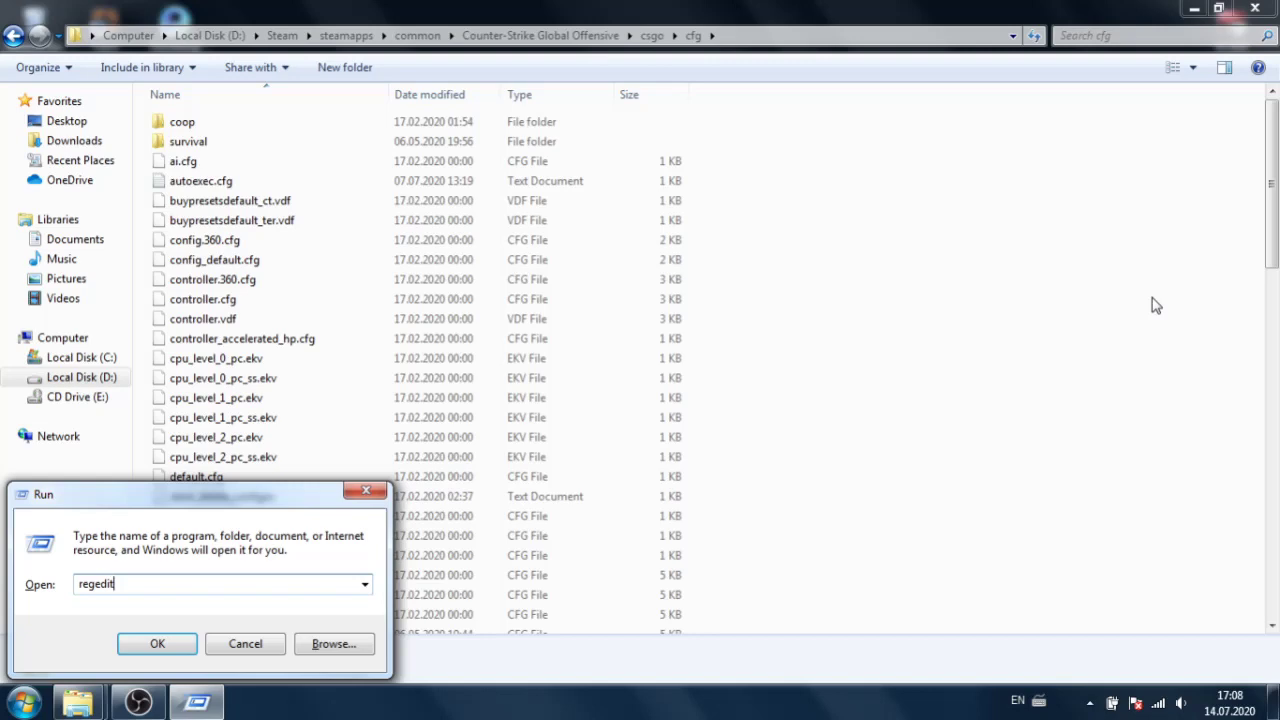
pyautogui.press('Return')
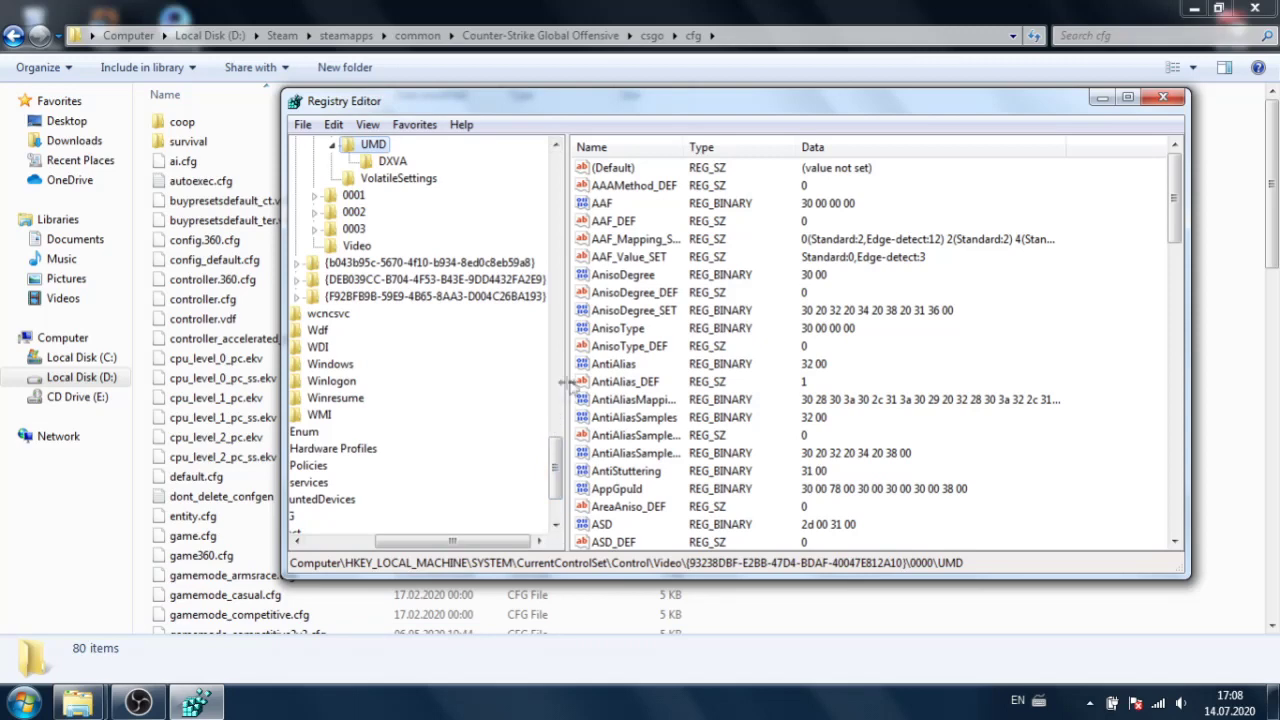
# Step: Browse HKLM\SYSTEM\CurrentControlSet\Control\Video\{93238DBF...}\0000 and select the UMD key
pyautogui.moveTo(556, 468); pyautogui.dragTo(558, 172)
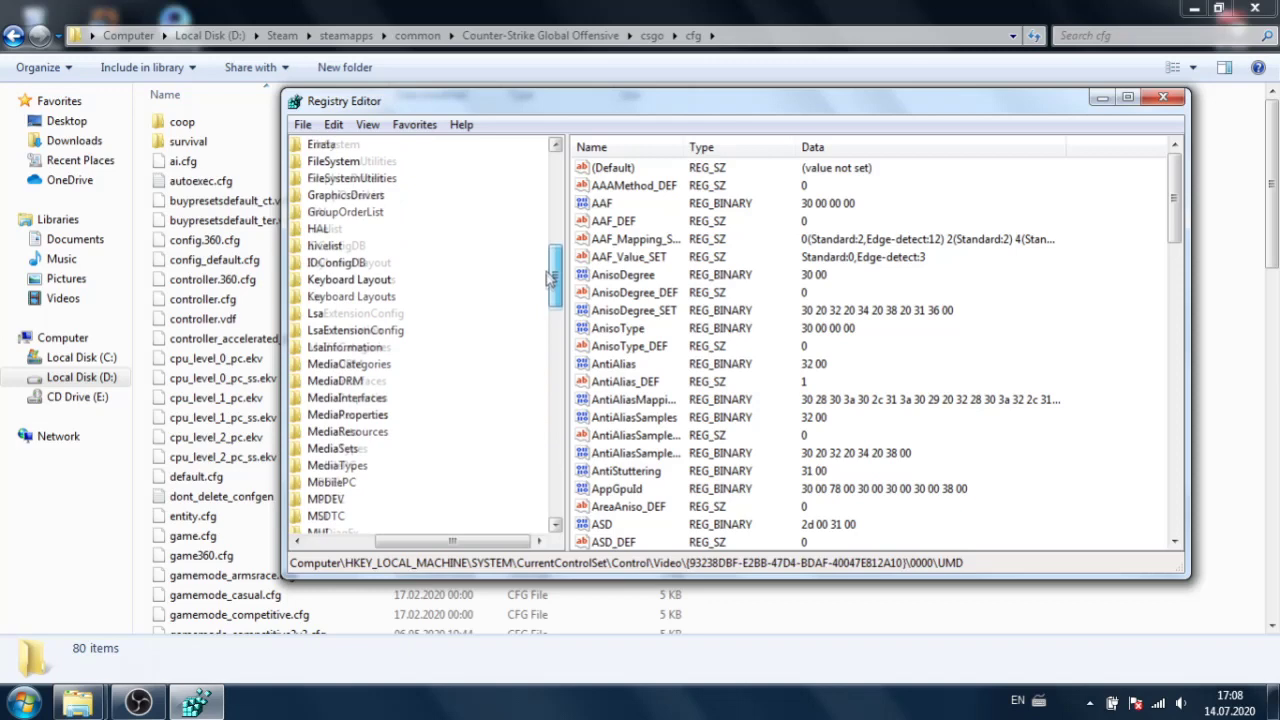
pyautogui.moveTo(478, 540); pyautogui.dragTo(409, 540)
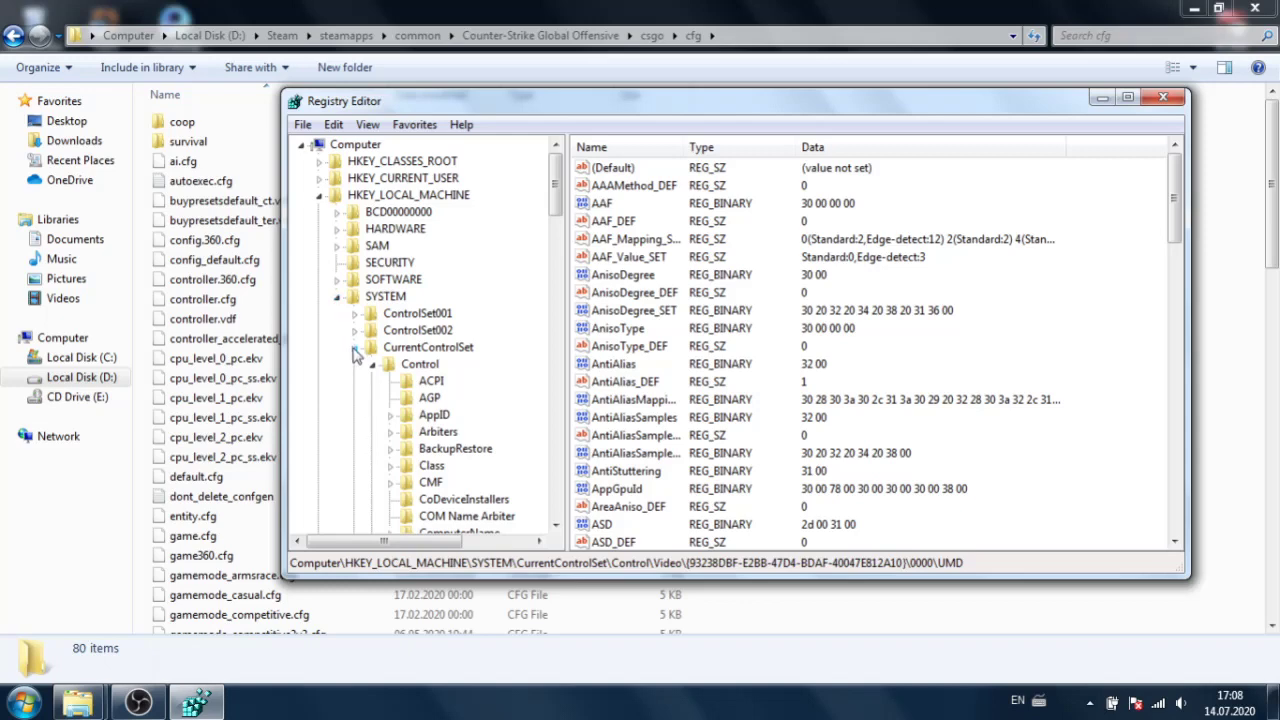
pyautogui.scroll(-2, 380, 371)
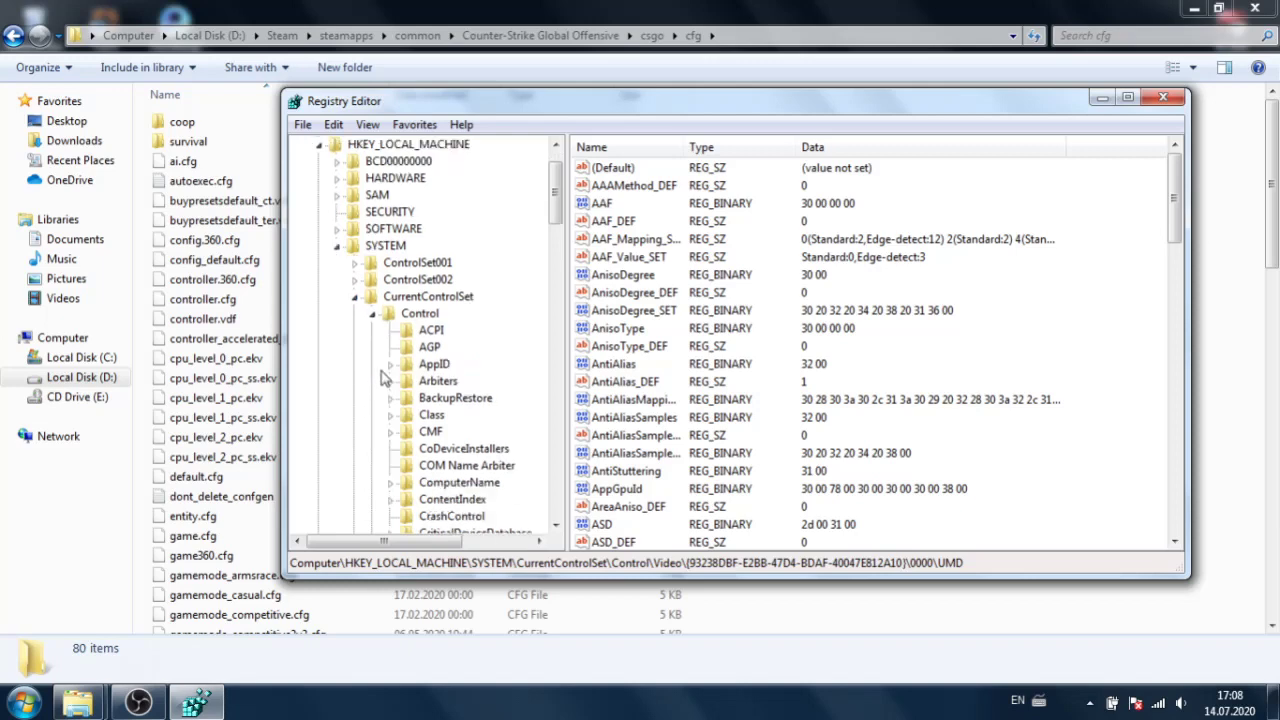
pyautogui.scroll(-3, 385, 373)
pyautogui.scroll(-1, 390, 375)
pyautogui.scroll(-5, 397, 378)
pyautogui.scroll(-4, 397, 378)
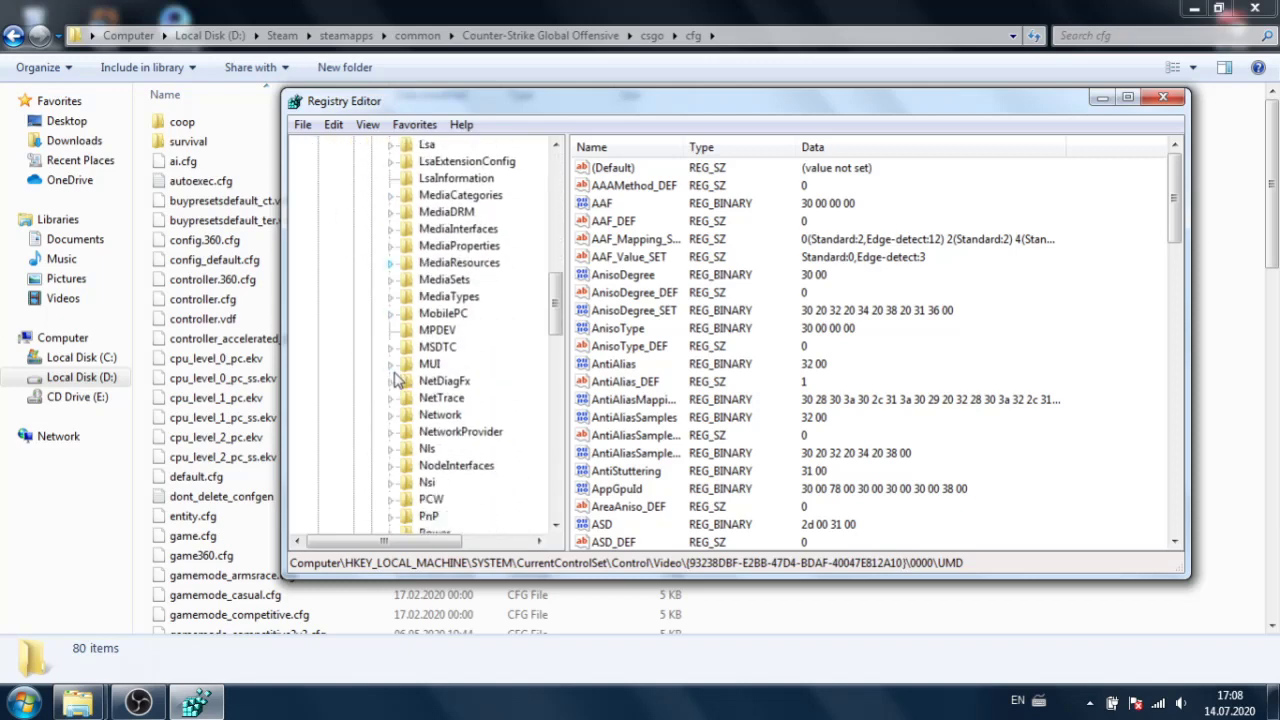
pyautogui.scroll(-3, 397, 380)
pyautogui.scroll(-4, 397, 382)
pyautogui.scroll(-4, 397, 385)
pyautogui.scroll(-1, 397, 385)
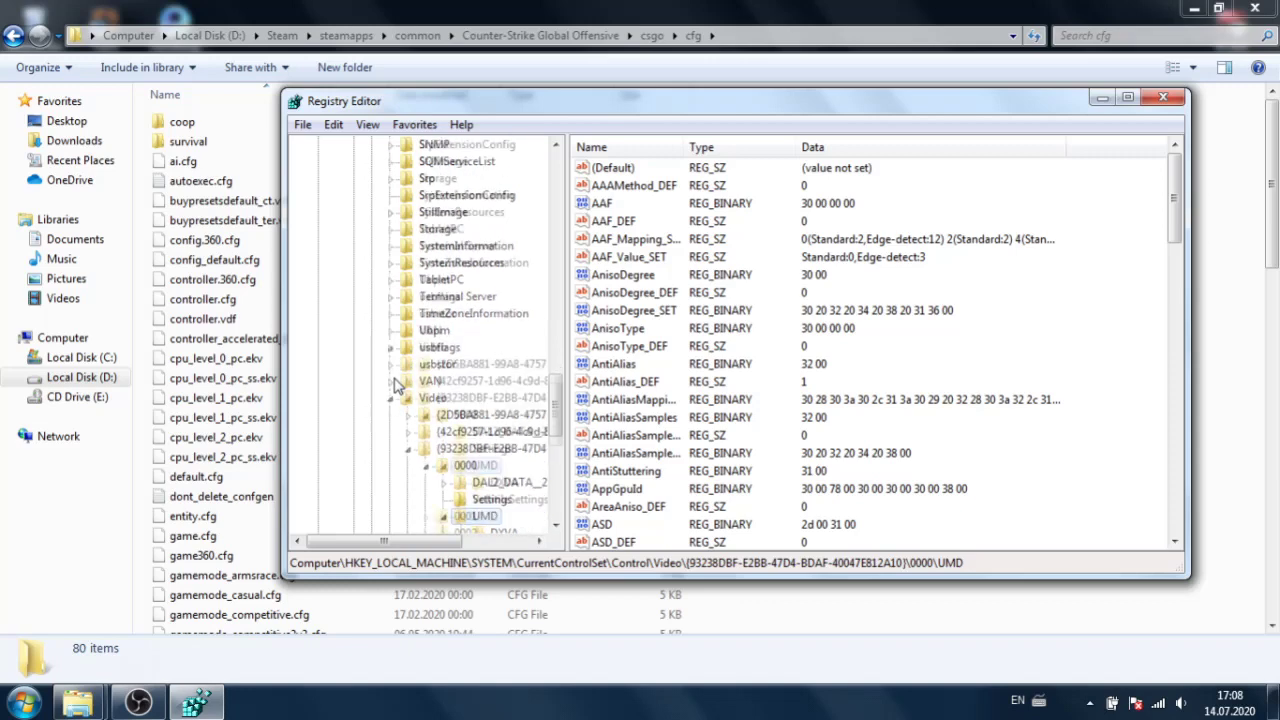
pyautogui.scroll(-1, 397, 385)
pyautogui.moveTo(403, 541); pyautogui.dragTo(457, 541)
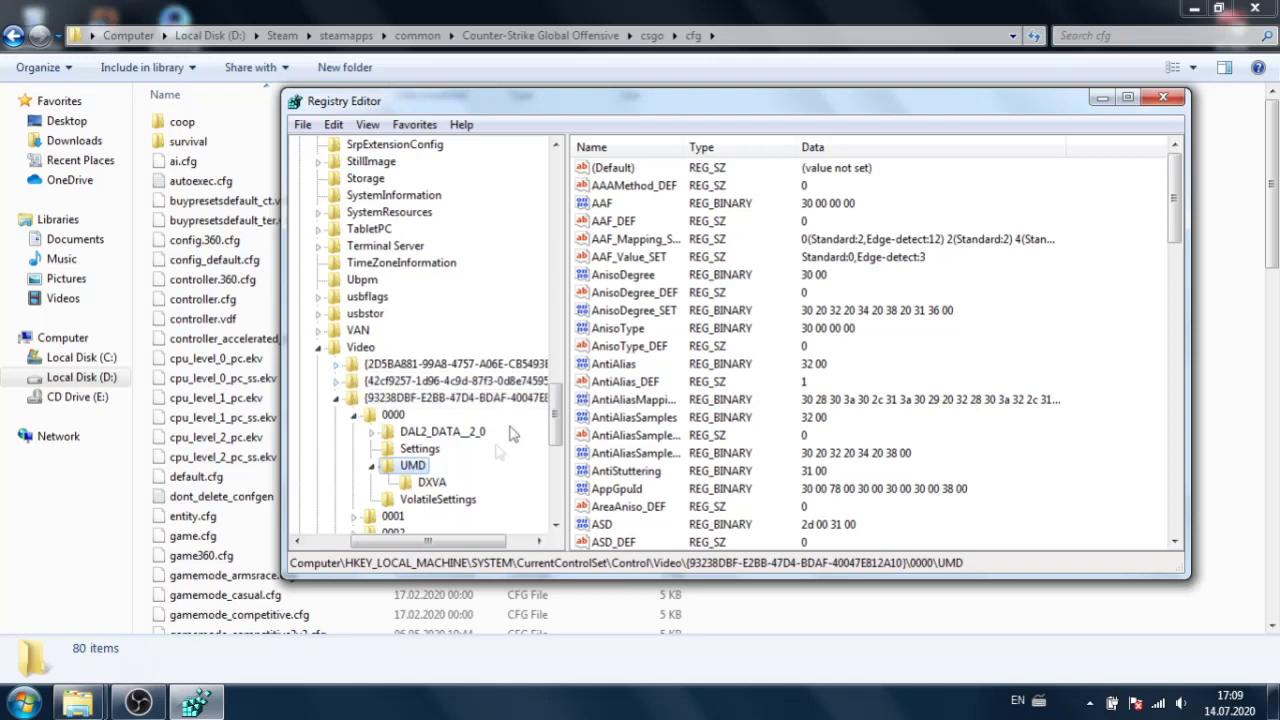
pyautogui.scroll(-2, 555, 415)
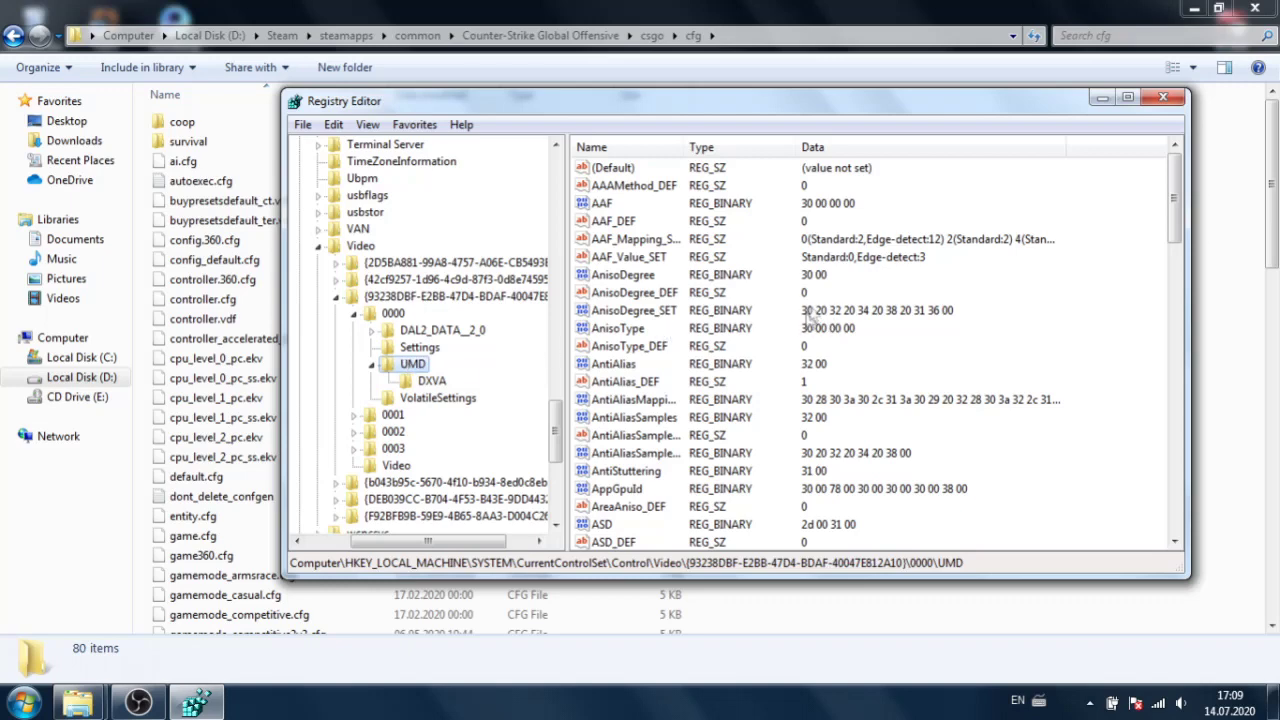
# Step: Change the LodAdj value data in the UMD key from 5 to 1
pyautogui.rightClick(1129, 393)
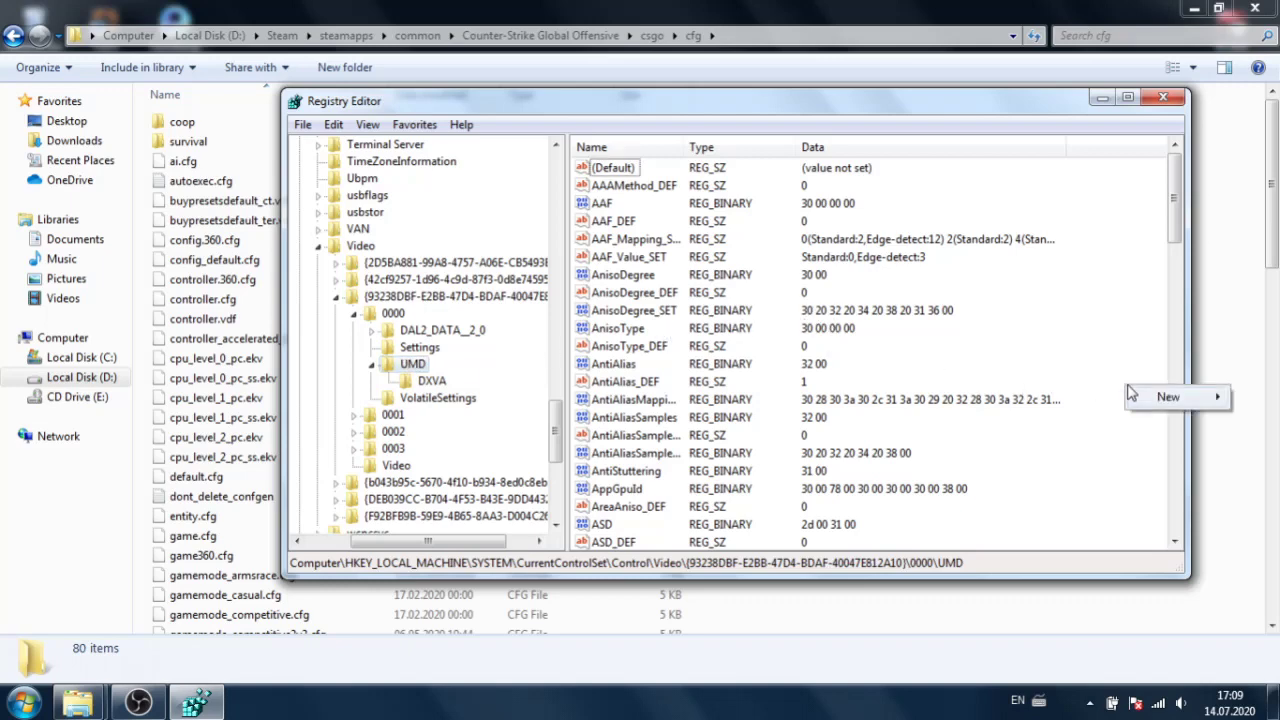
pyautogui.moveTo(1172, 397)
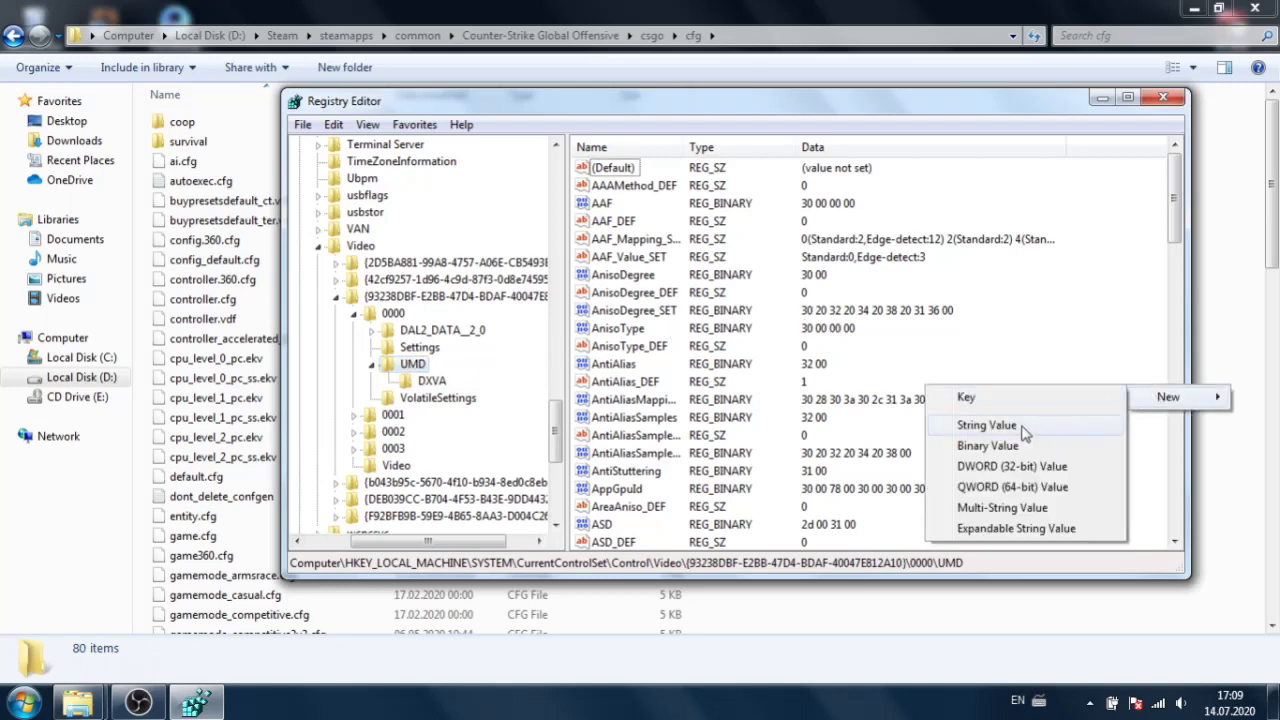
pyautogui.click(1091, 302)
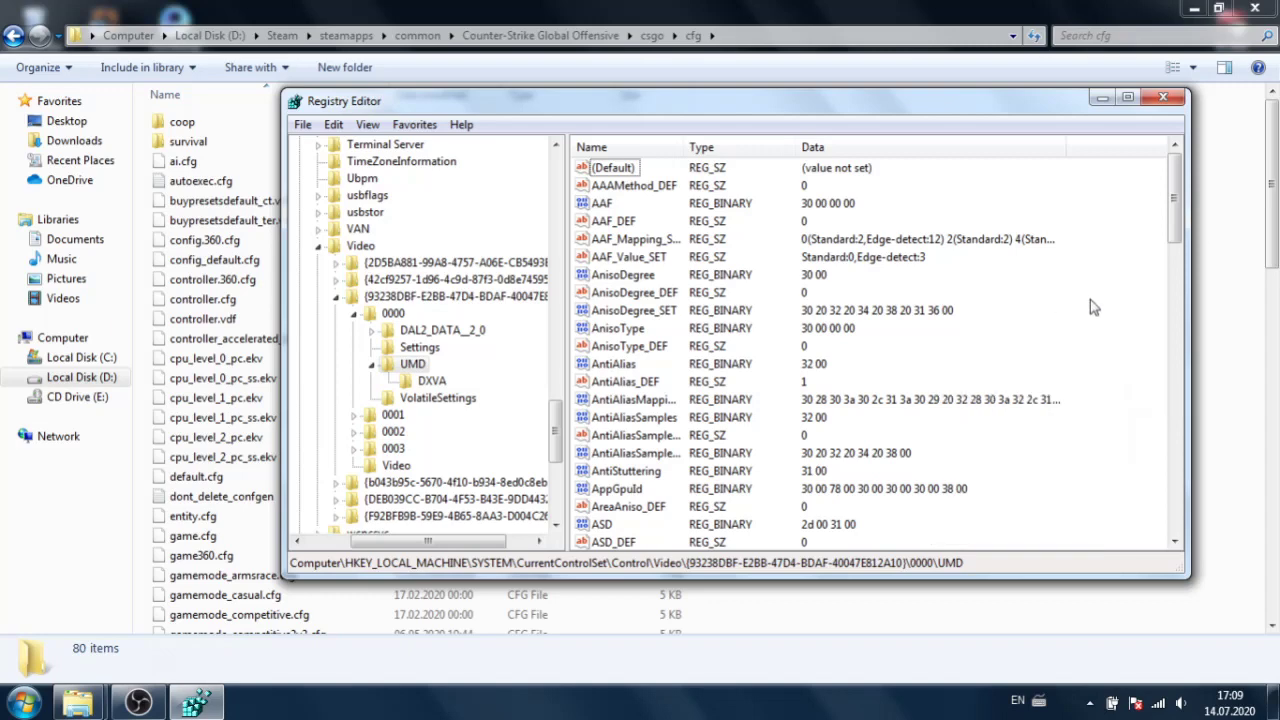
pyautogui.scroll(-10, 1135, 290)
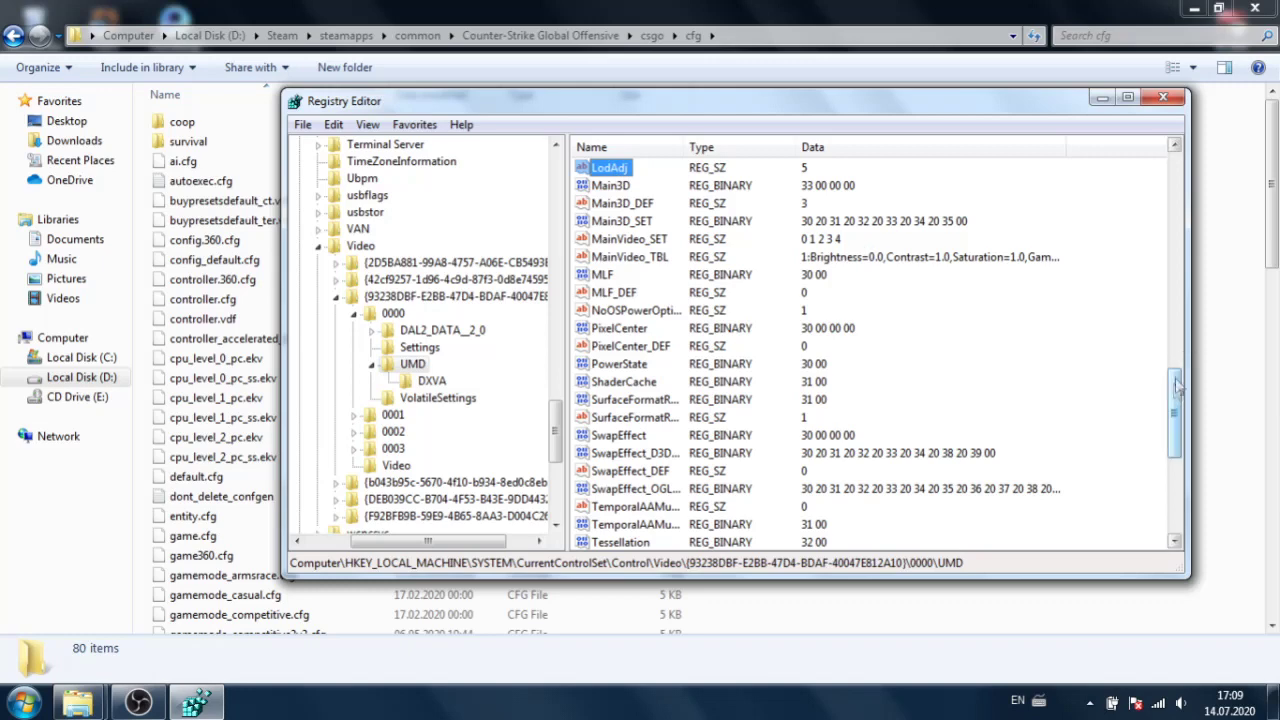
pyautogui.moveTo(1177, 388); pyautogui.dragTo(1176, 350)
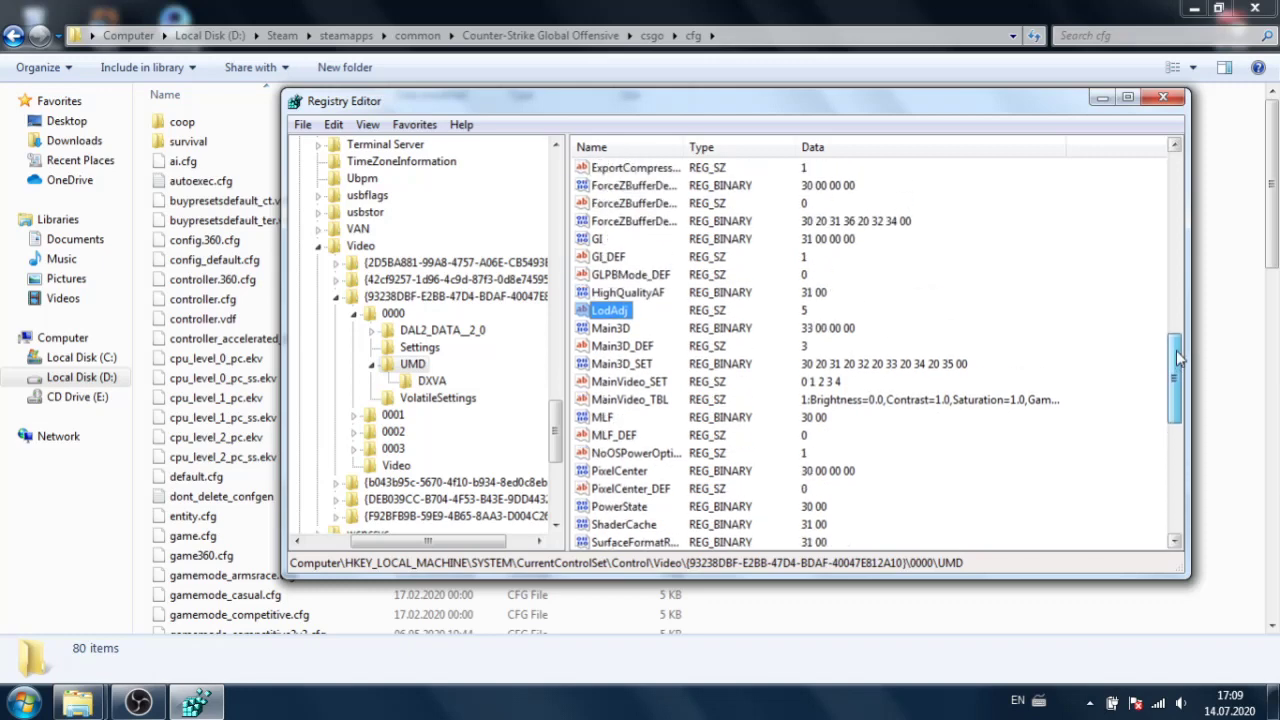
pyautogui.rightClick(614, 314)
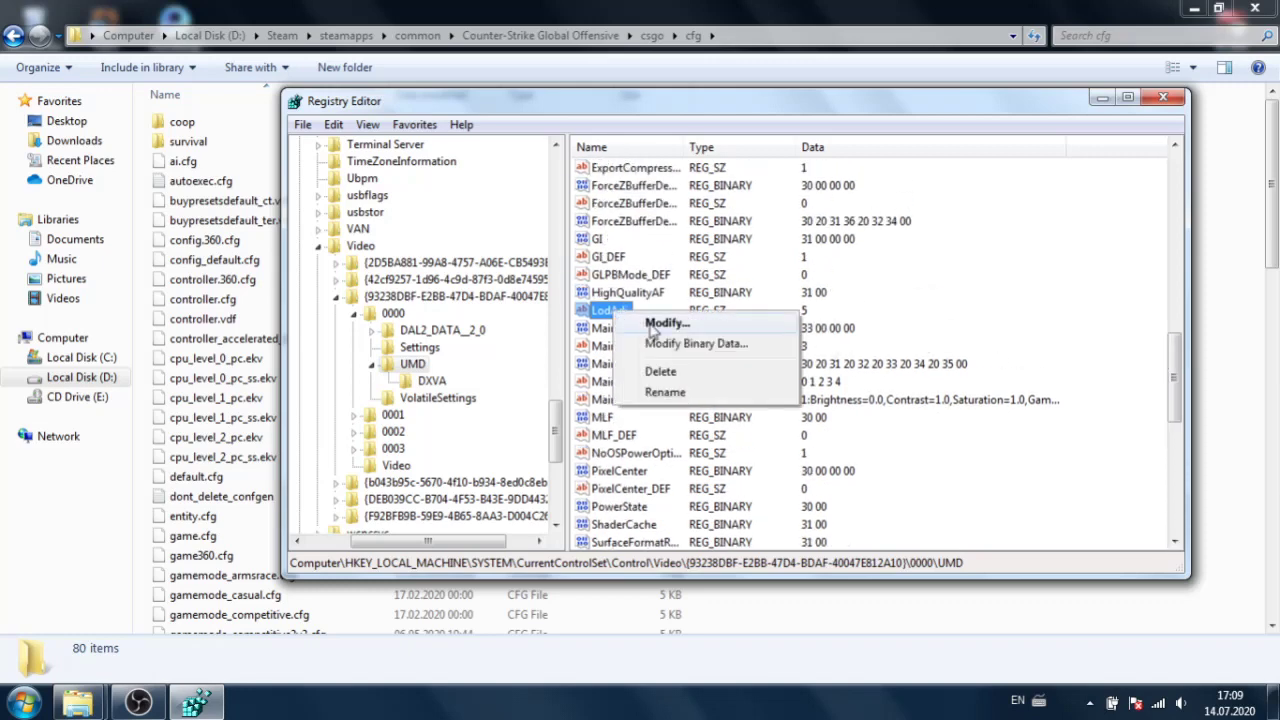
pyautogui.click(654, 326)
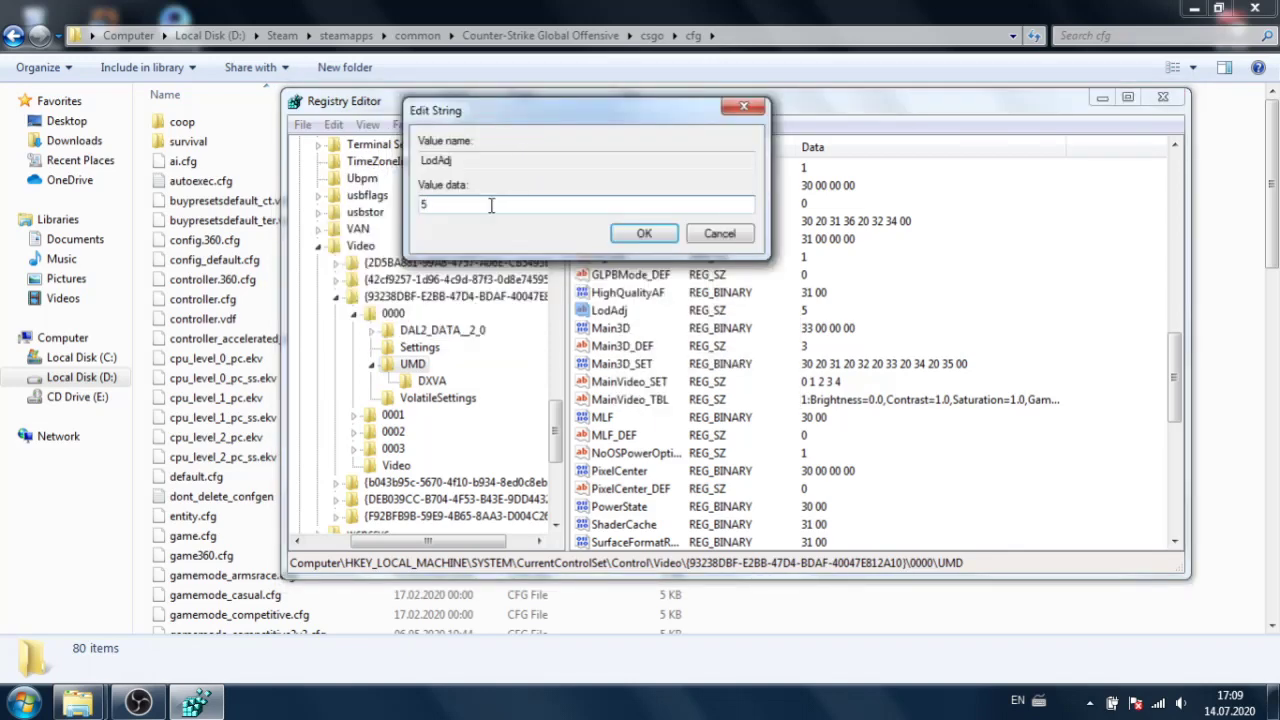
pyautogui.write('1')
pyautogui.click(640, 237)
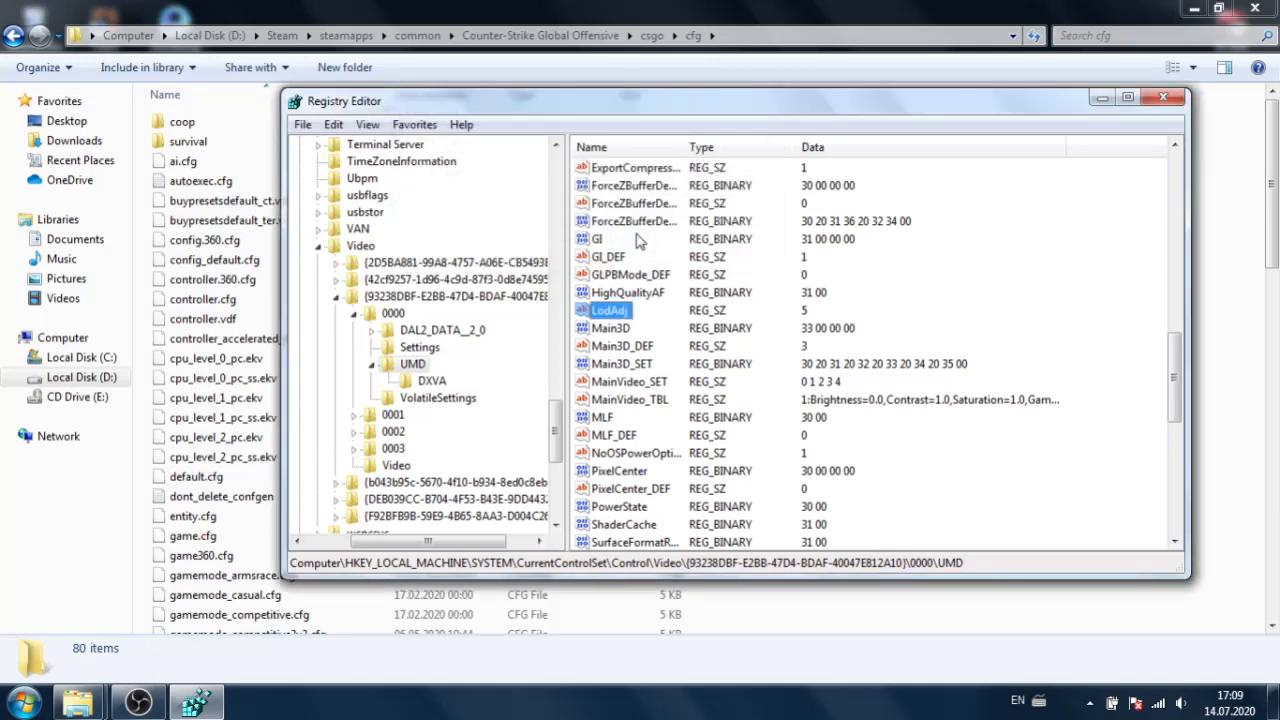
# Step: Close Registry Editor to return to the csgo\cfg folder in Explorer
pyautogui.click(1166, 102)
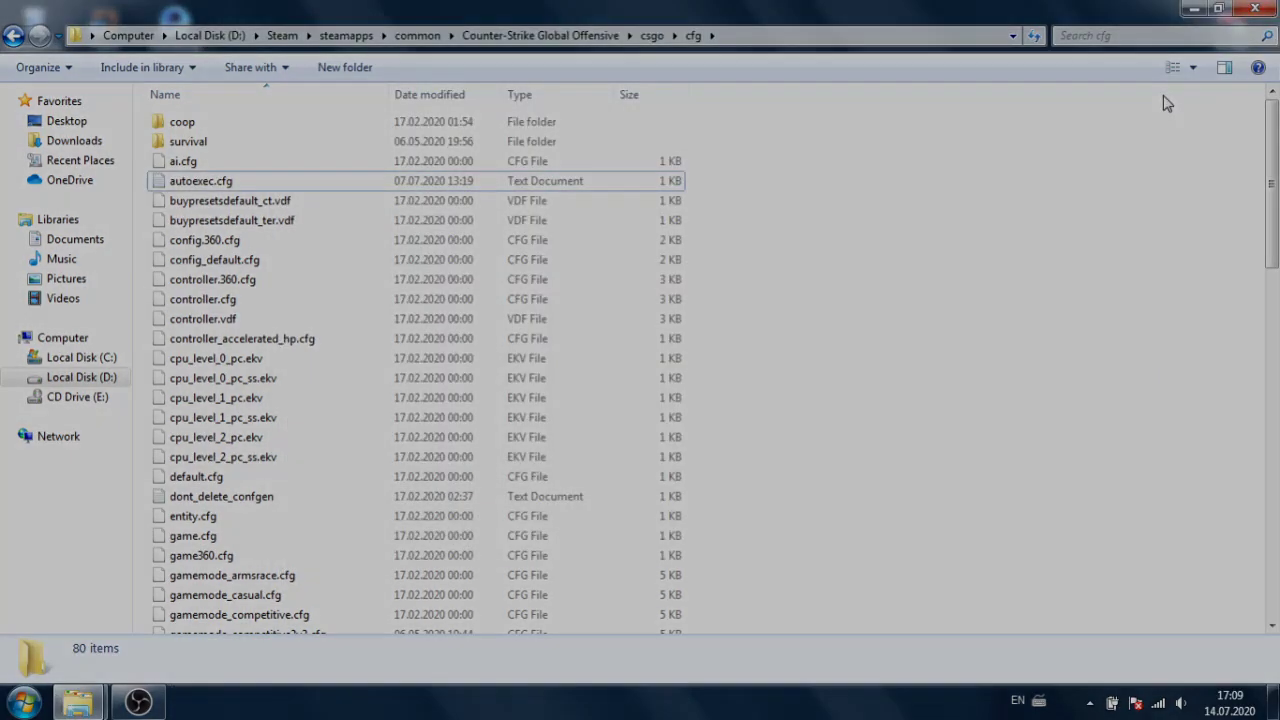